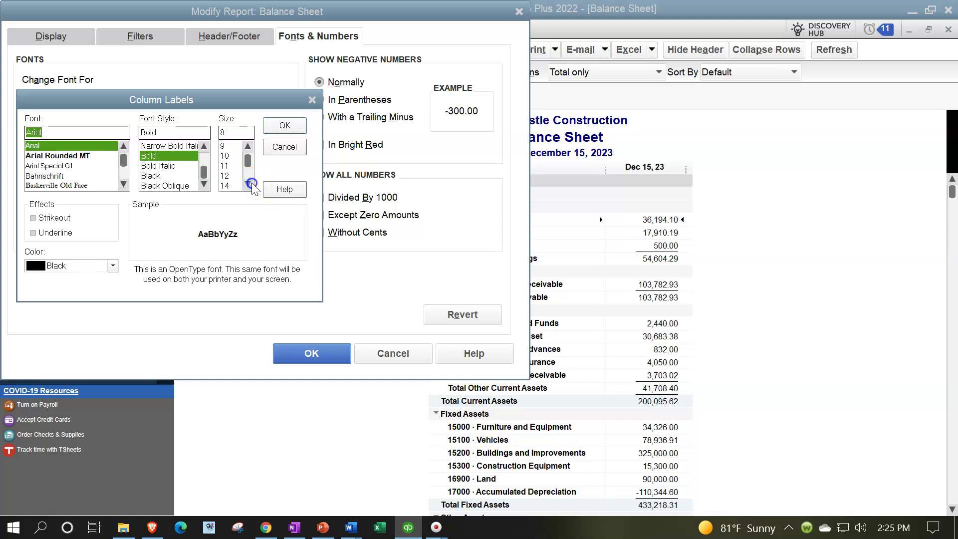
Apply the enlarged column label font to all related fonts in the Balance Sheet report
left_click(279, 126)
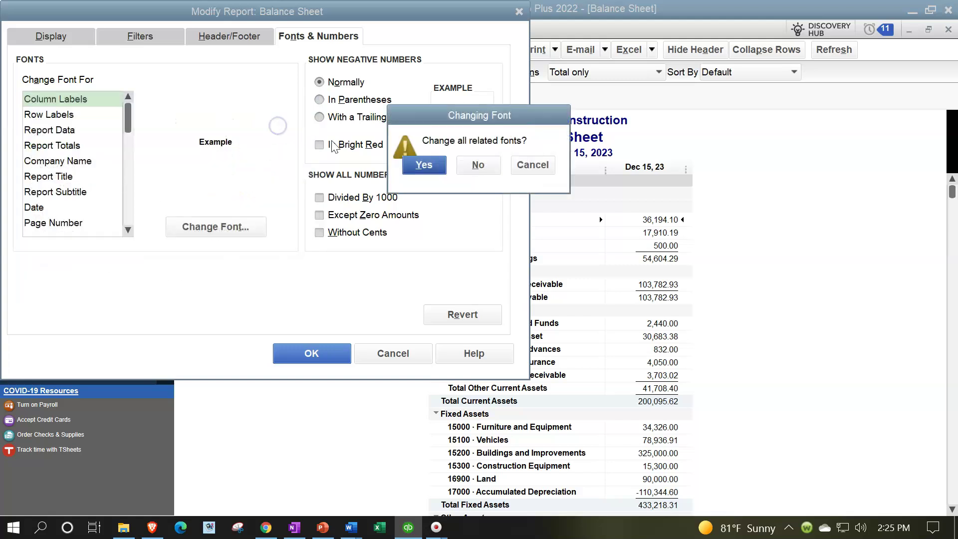
left_click(423, 162)
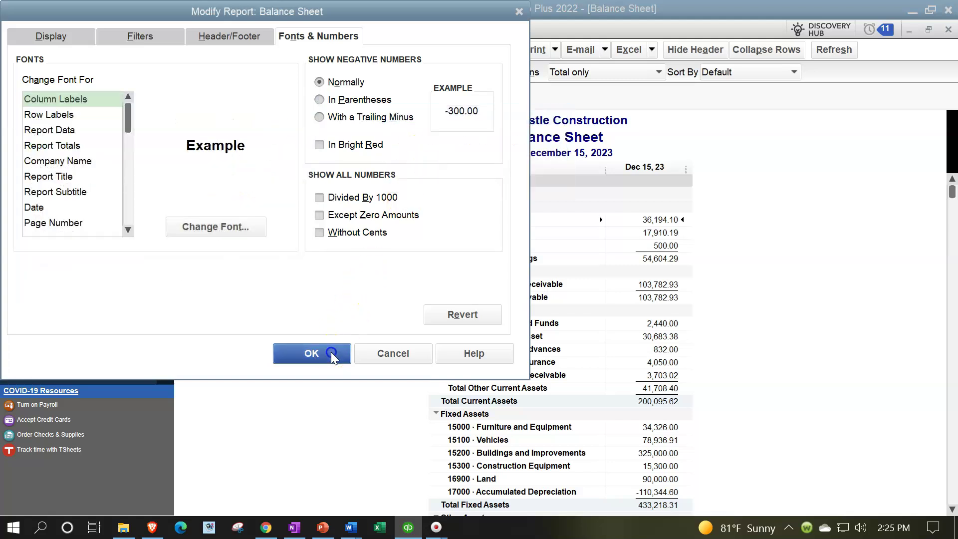
left_click(310, 352)
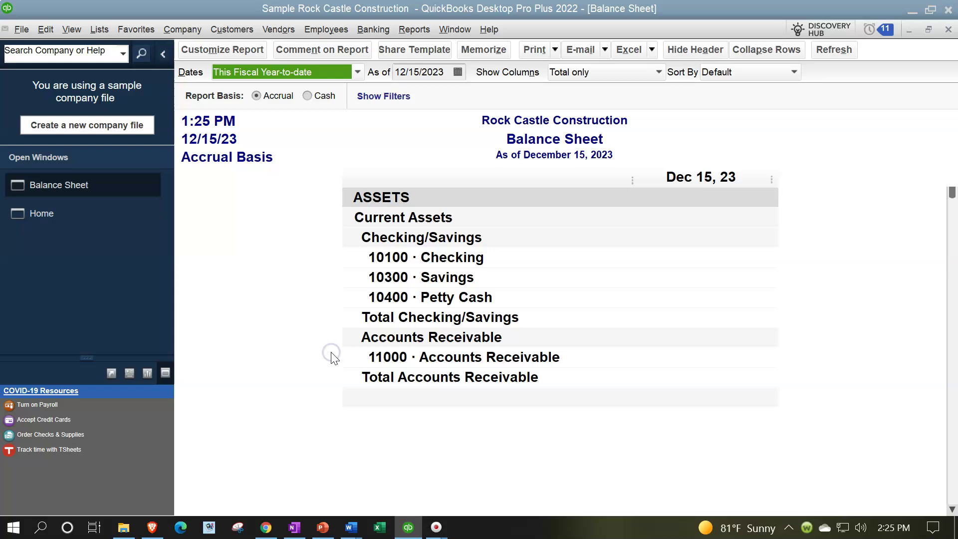
Open the Profit & Loss Standard report from the company and financial reports
left_click(410, 30)
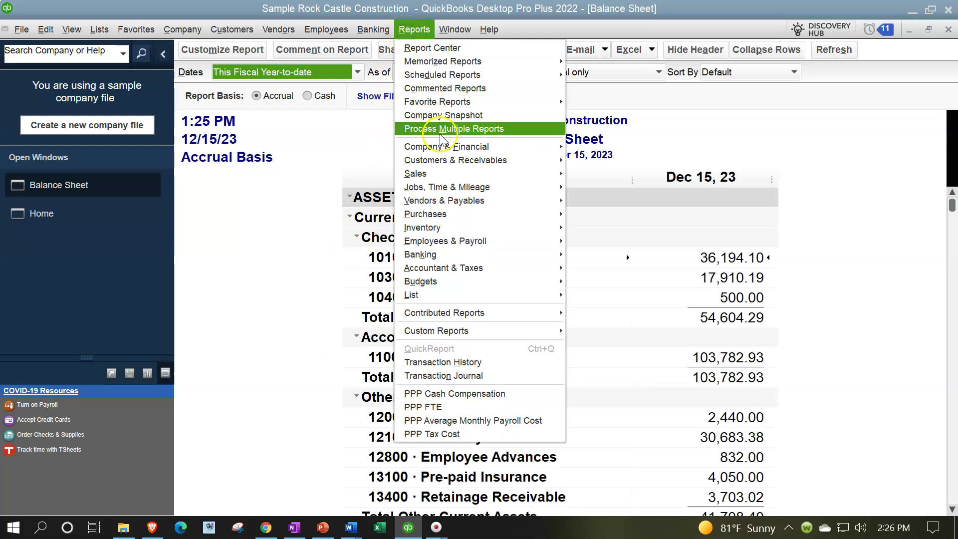
mouse_move(439, 146)
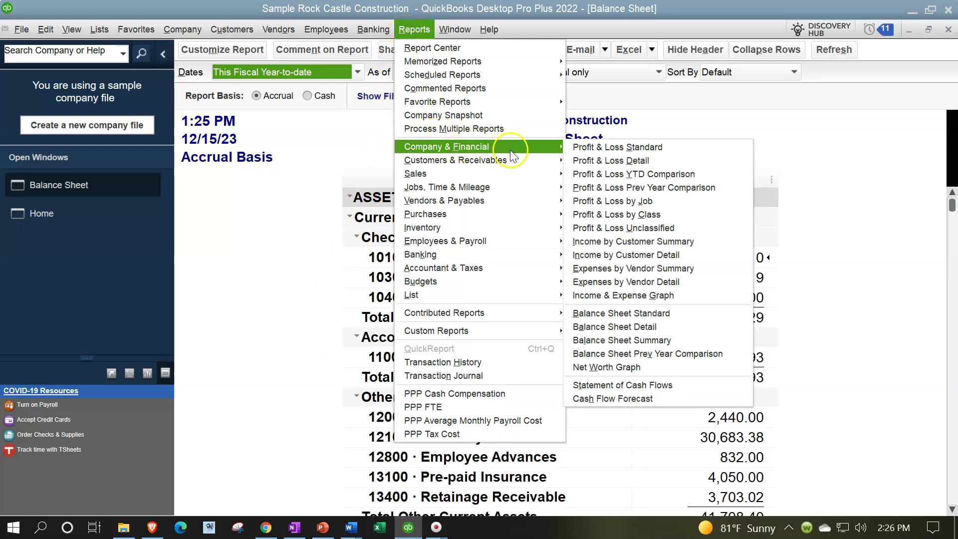
left_click(580, 150)
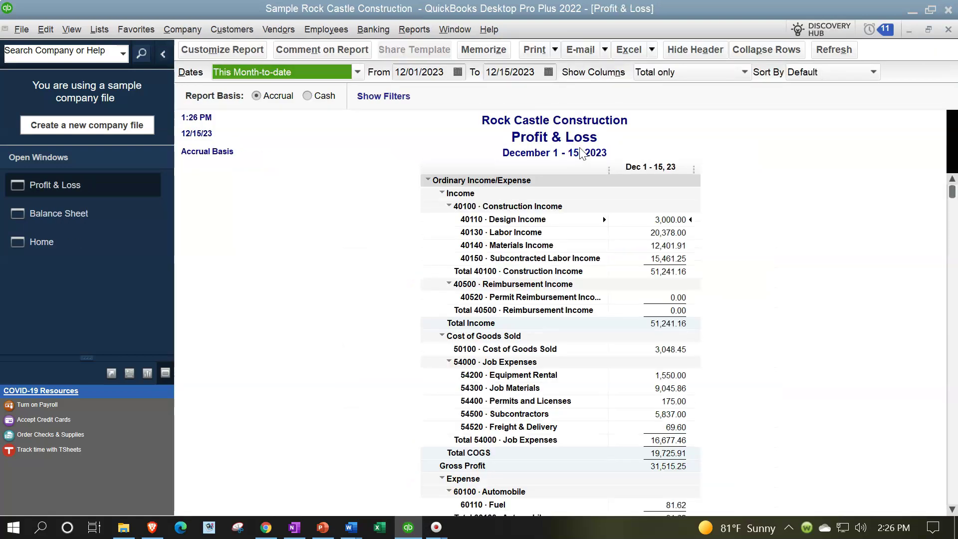
Set the Profit & Loss report's column label font size to 14 and apply it to all related fonts
left_click(252, 56)
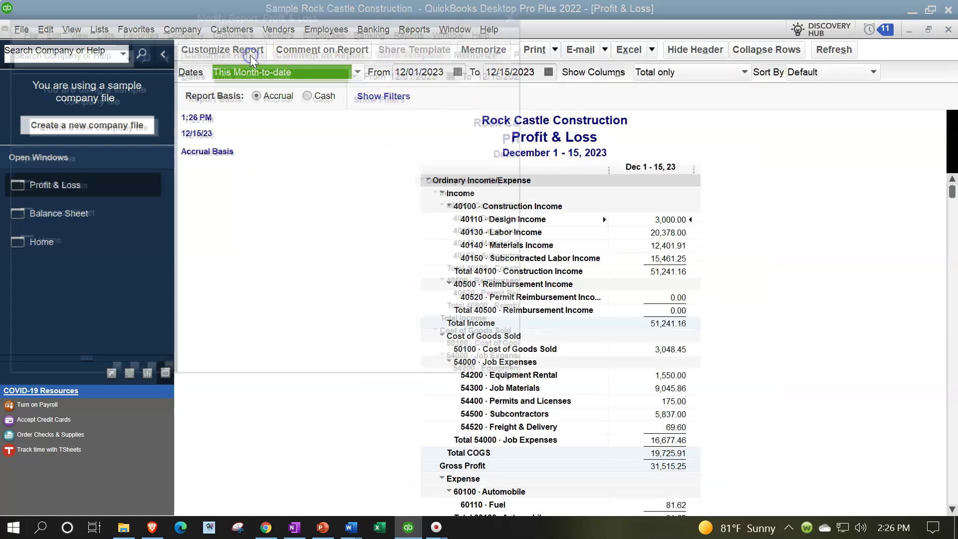
left_click(293, 38)
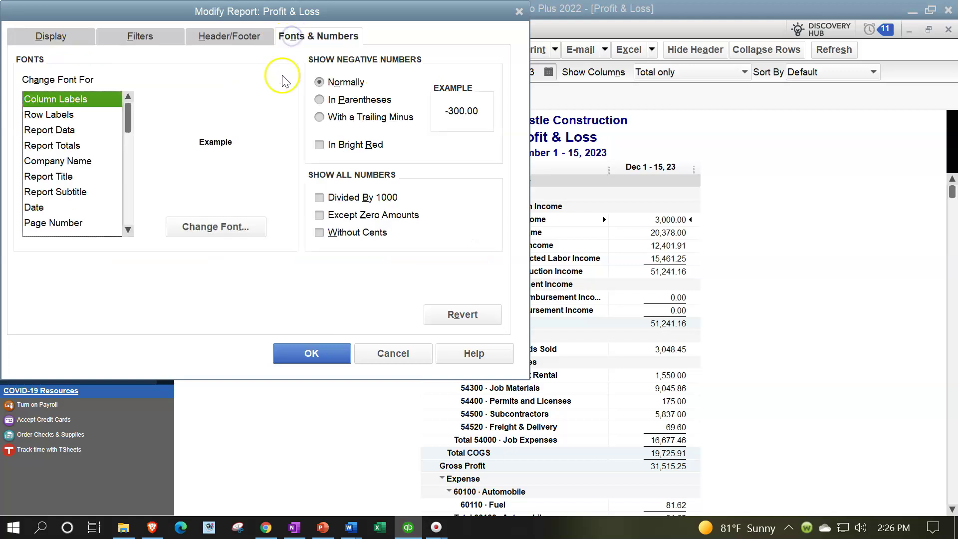
left_click(244, 220)
scroll(235, 170, "down", 1)
left_click(232, 184)
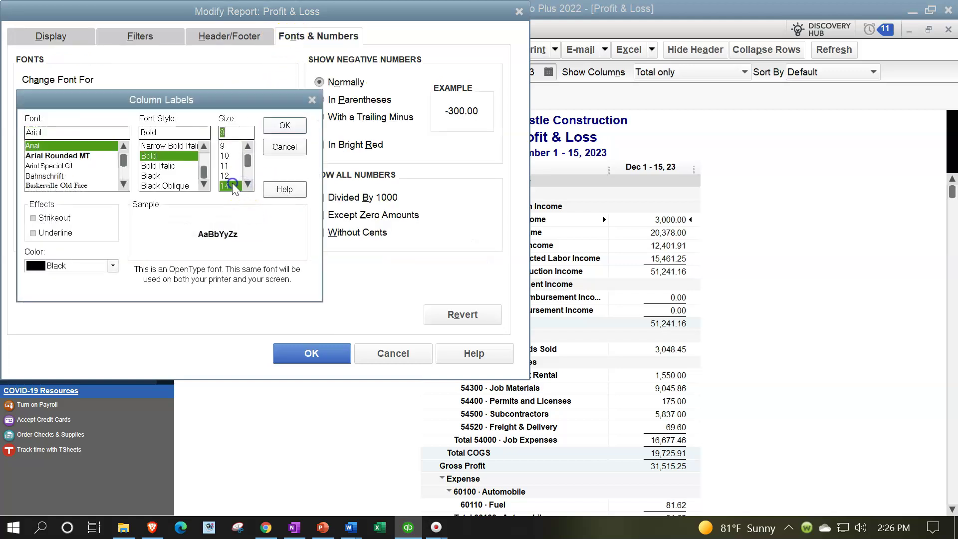
left_click(284, 126)
left_click(405, 163)
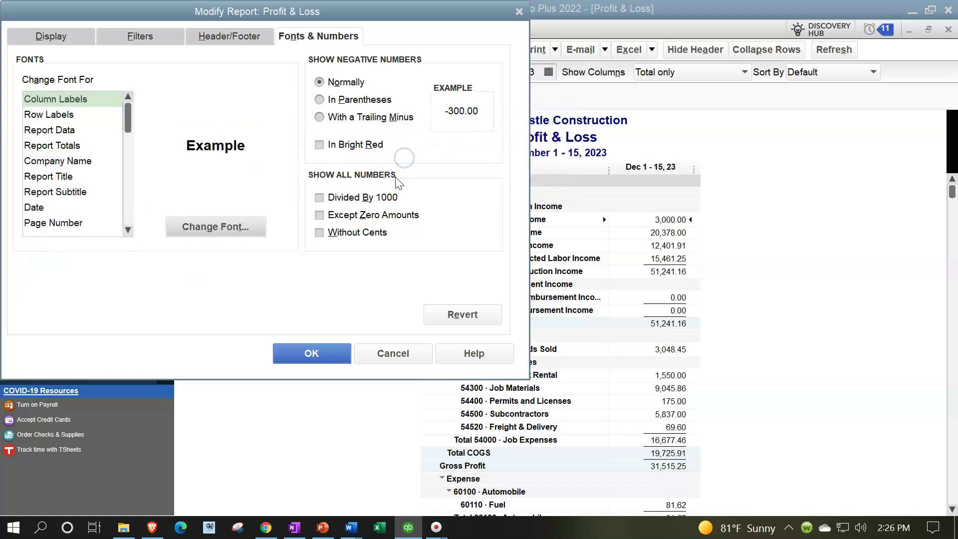
left_click(316, 352)
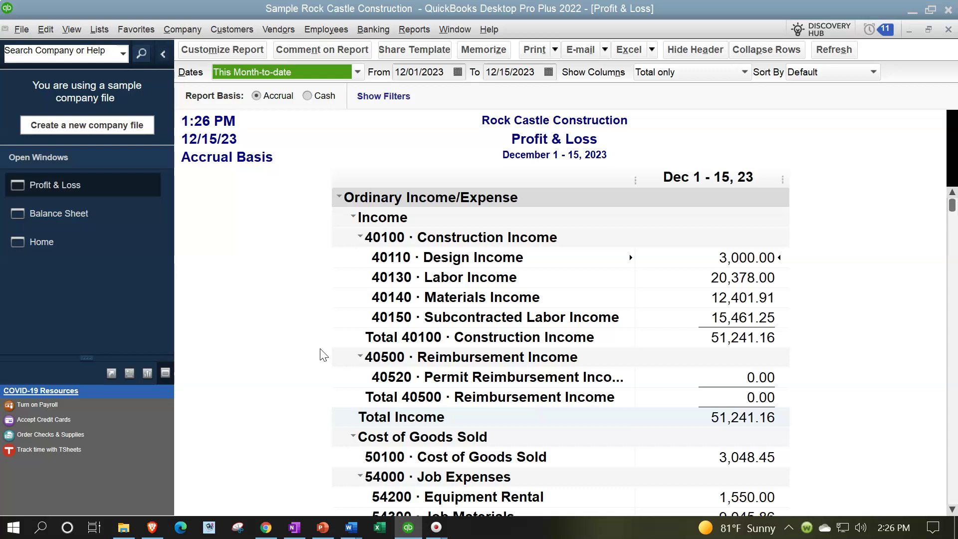
Set the Balance Sheet's date range from 12/01/2023 to 12/31/2023 and select the Inventory Asset amount
left_click(82, 222)
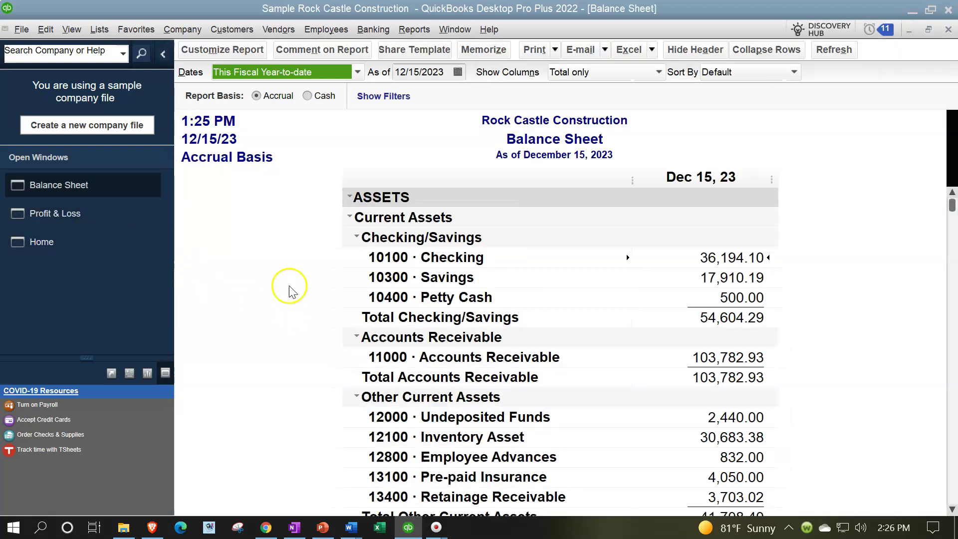
left_click(243, 53)
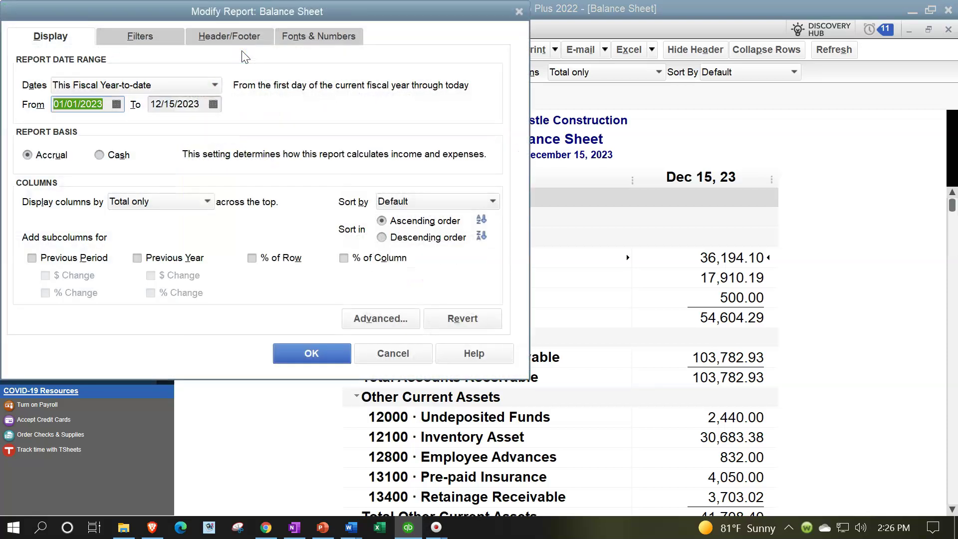
type("0101")
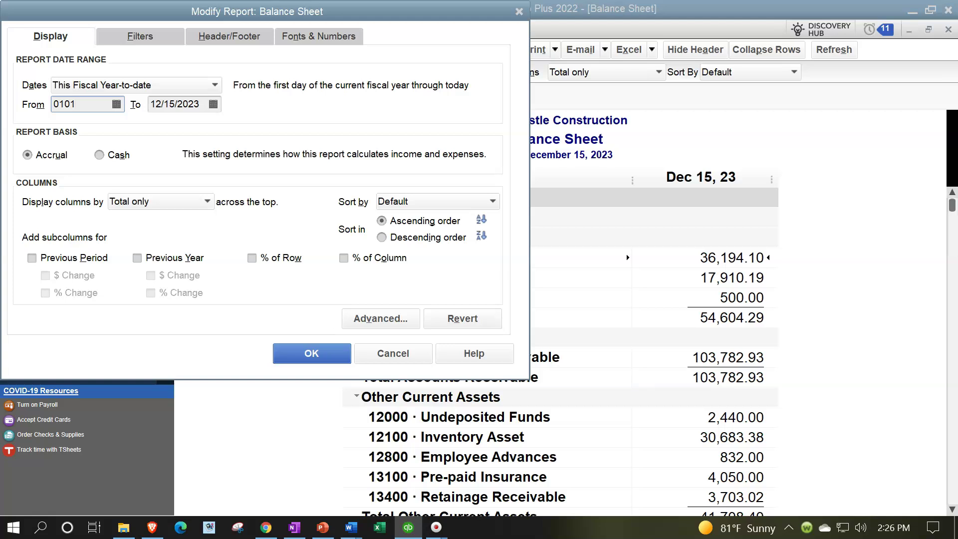
key("BackSpace")
key("BackSpace")
key("BackSpace")
key("BackSpace")
type("1201")
key("Tab")
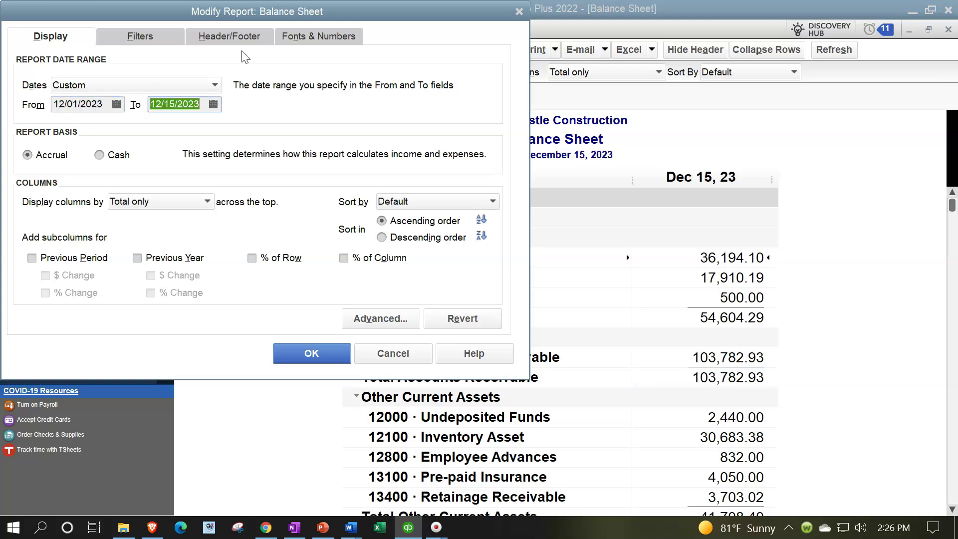
type("1231")
key("Tab")
left_click(311, 353)
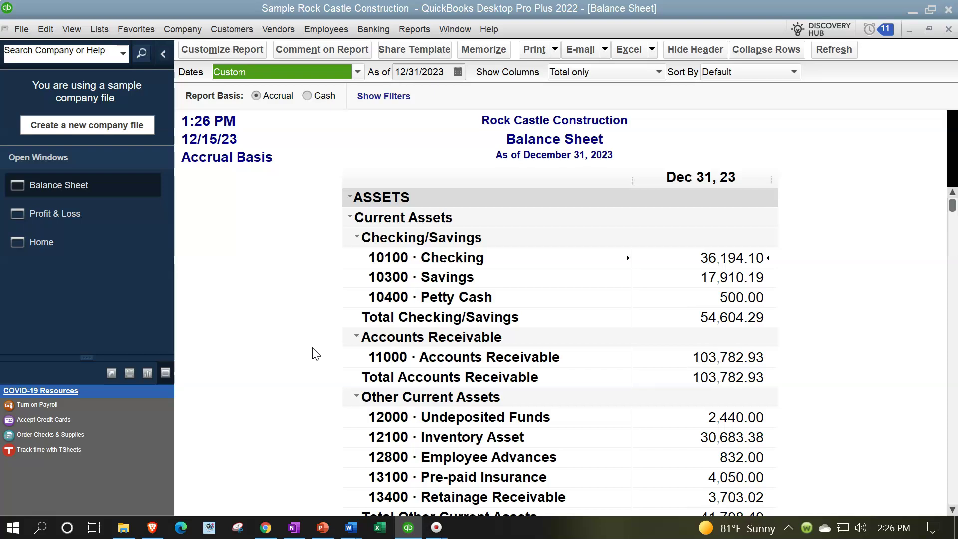
scroll(315, 354, "down", 3)
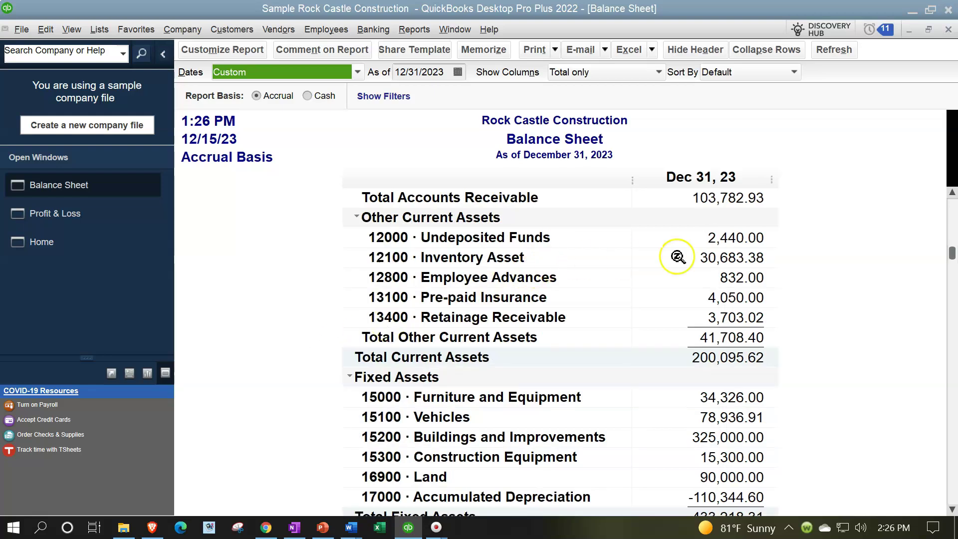
left_click(731, 254)
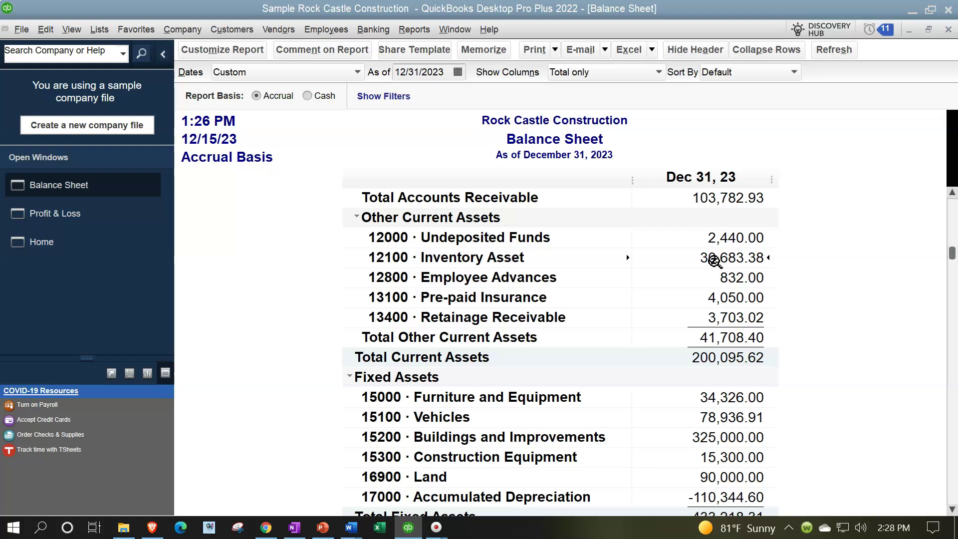
Open the Report Center and maximize its window
left_click(414, 29)
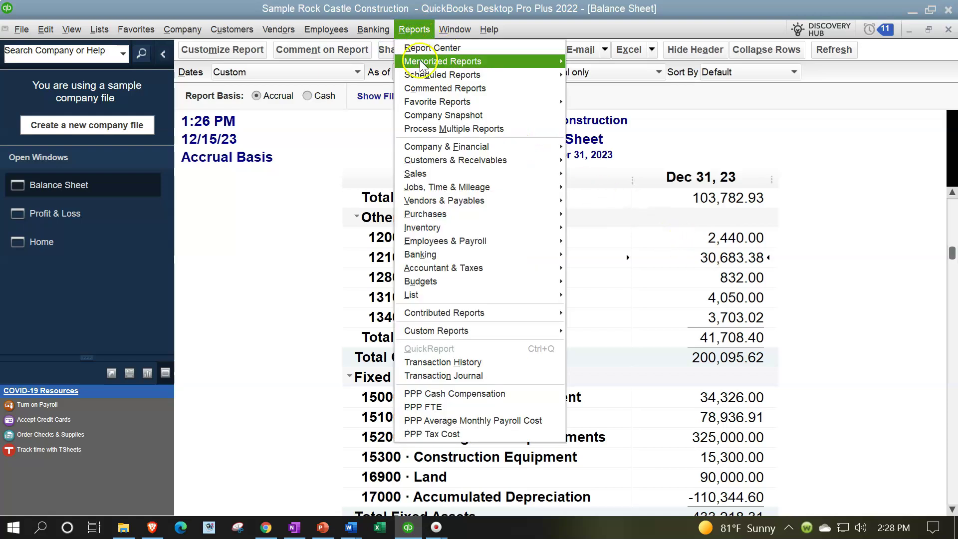
mouse_move(460, 231)
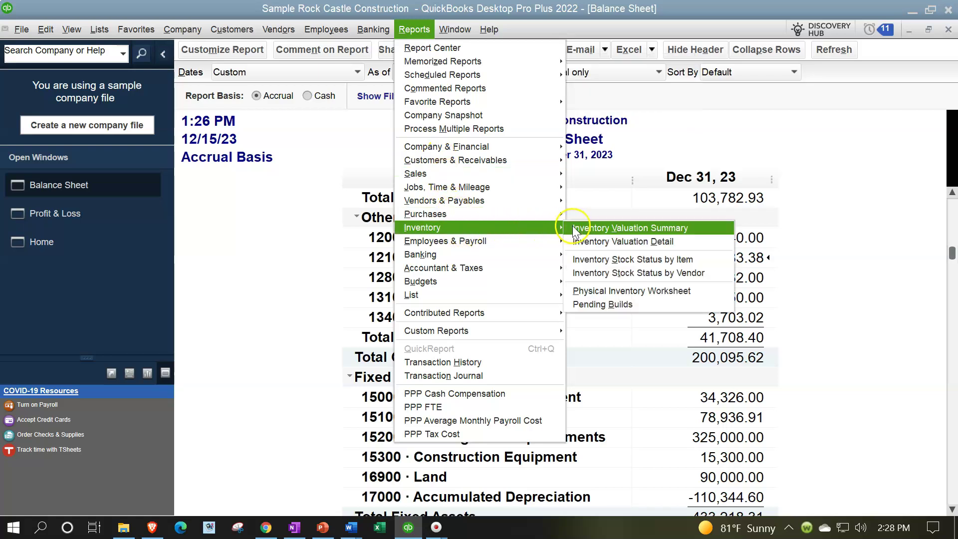
left_click(657, 230)
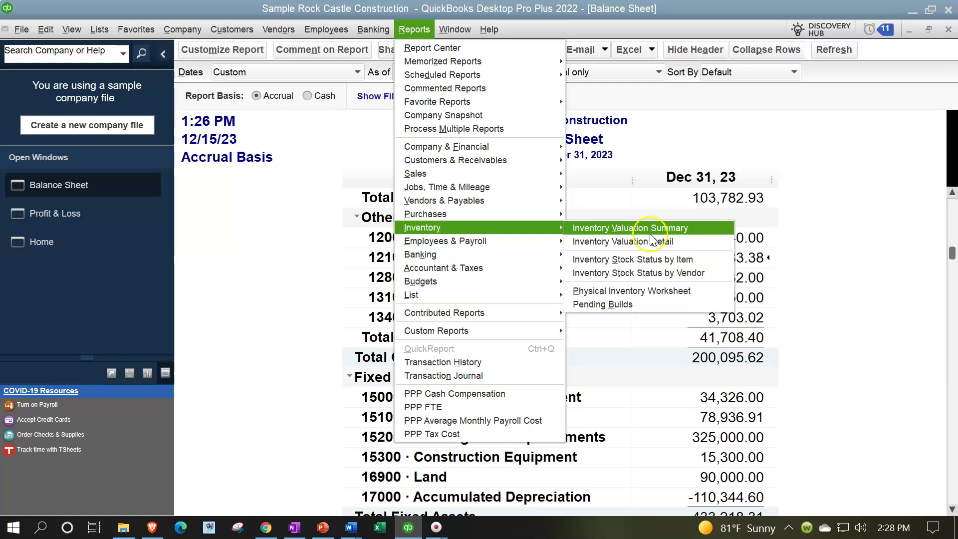
left_click(461, 100)
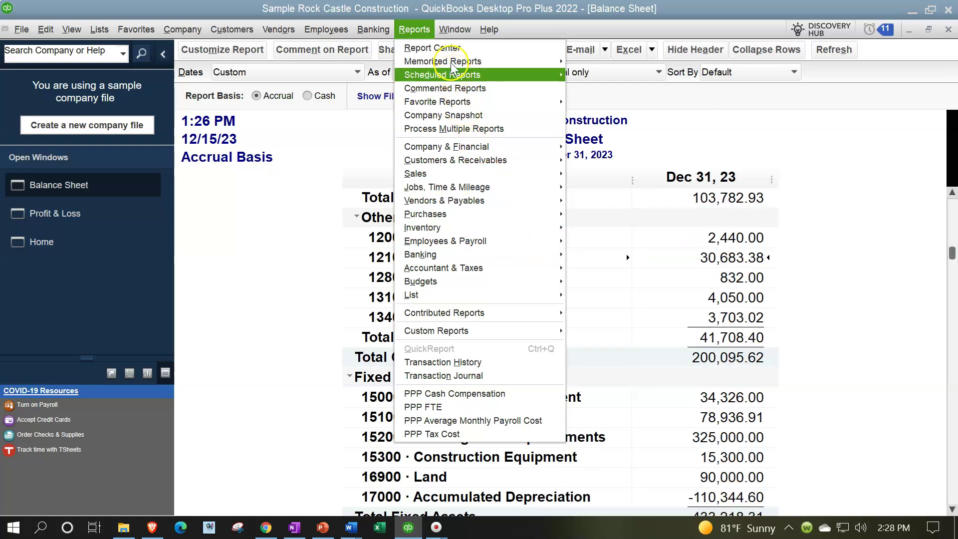
left_click(447, 48)
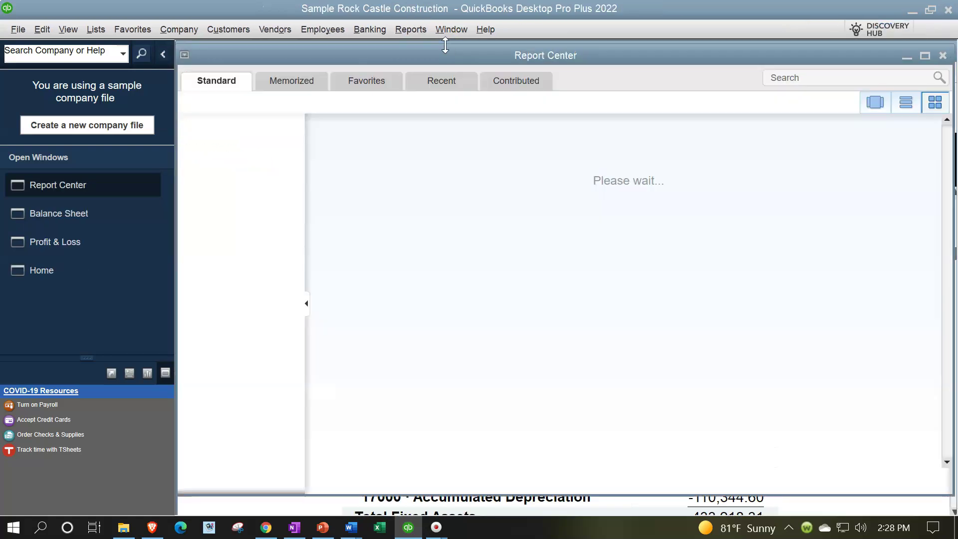
left_click(925, 51)
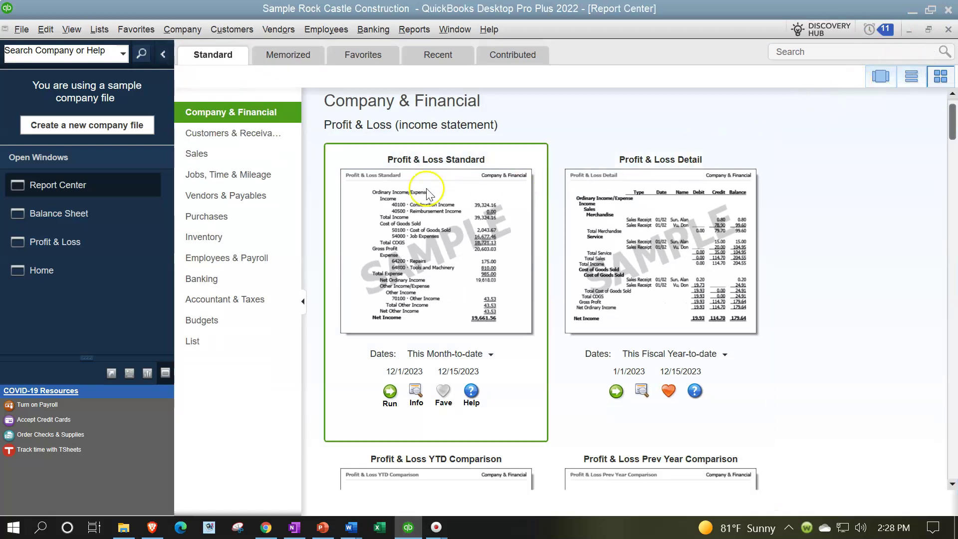
Run the Inventory Valuation Summary from the inventory reports and set its as-of date to 12/31/2023
left_click(216, 241)
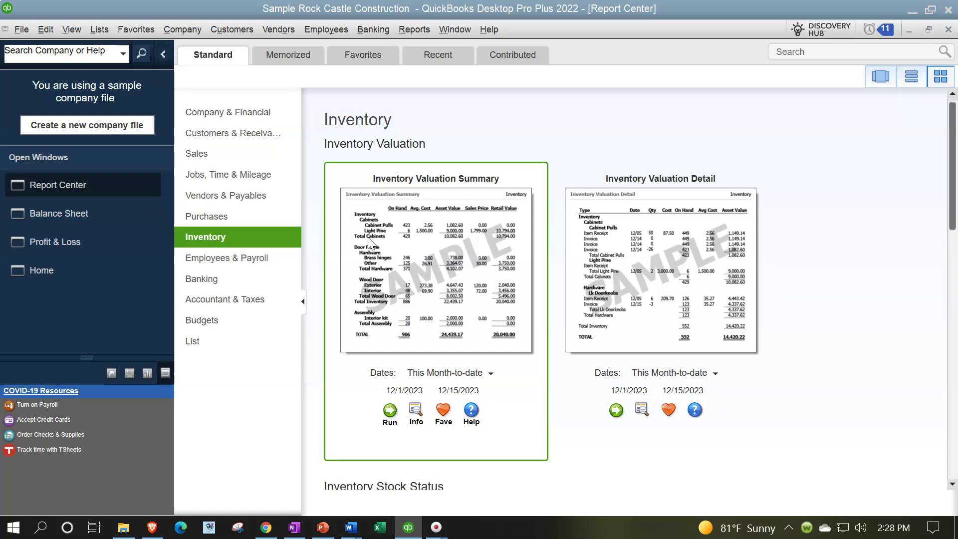
left_click(390, 411)
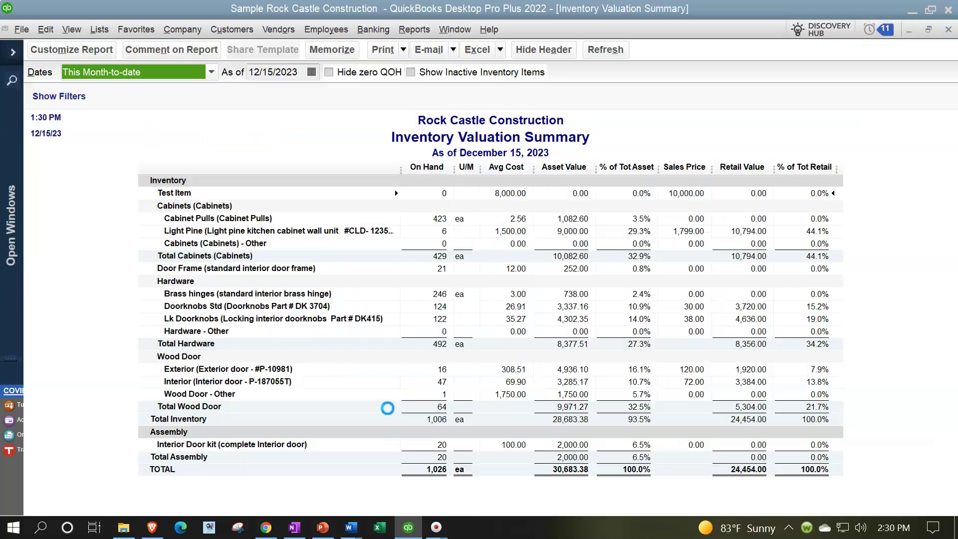
key("Tab")
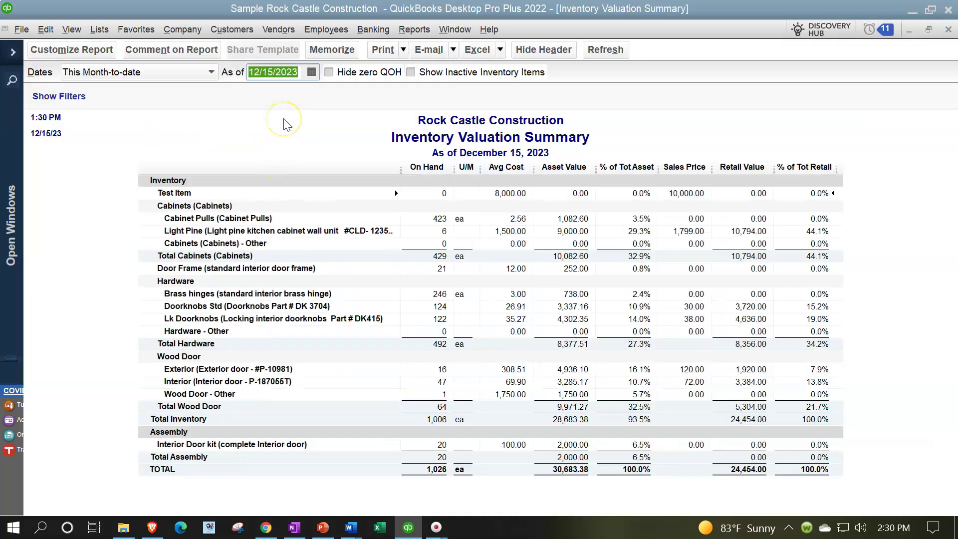
type("123123")
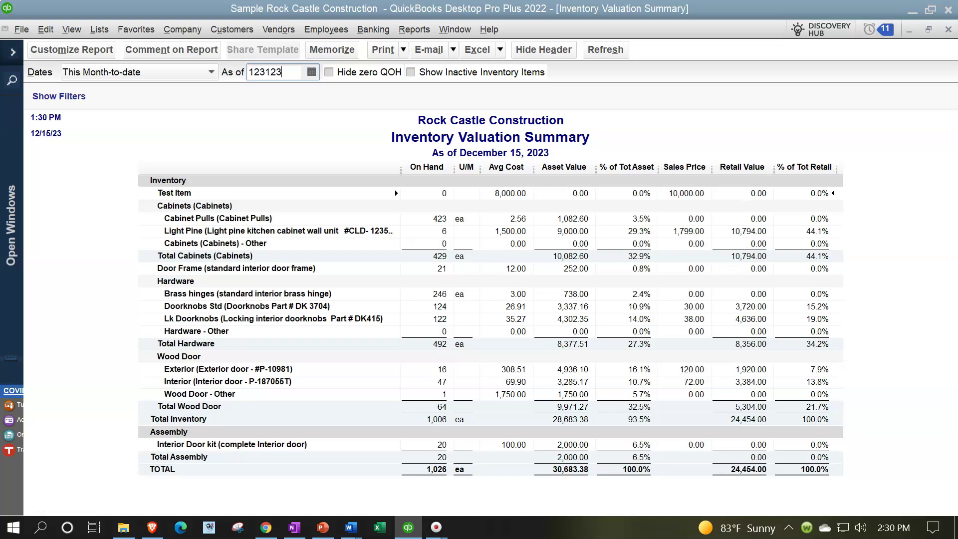
key("Tab")
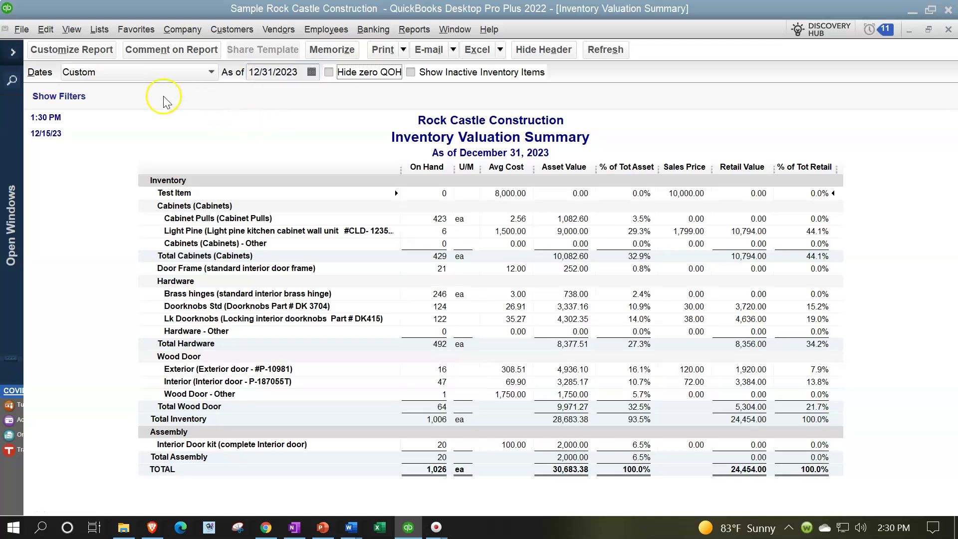
Examine the Inventory Valuation Summary with the open windows list collapsed, selecting the total asset value
left_click(13, 55)
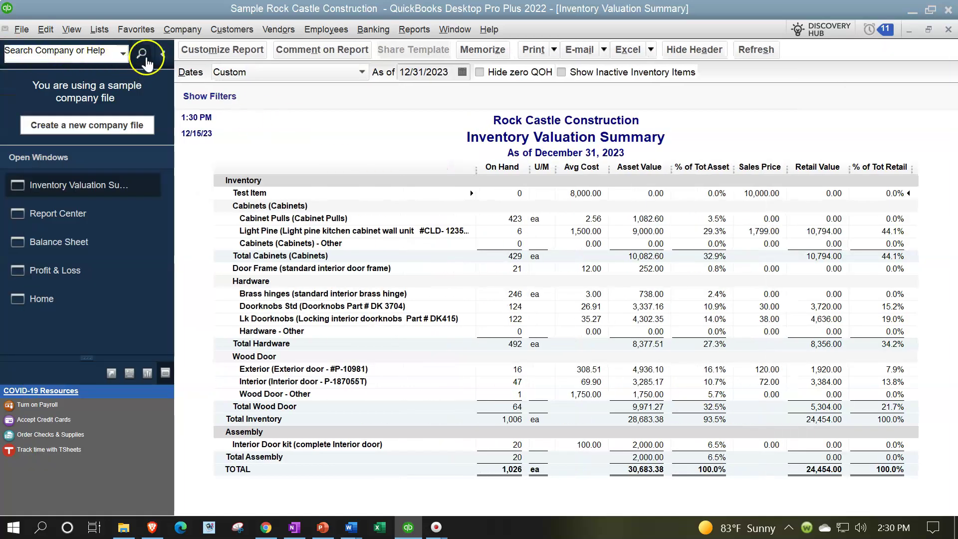
left_click(163, 54)
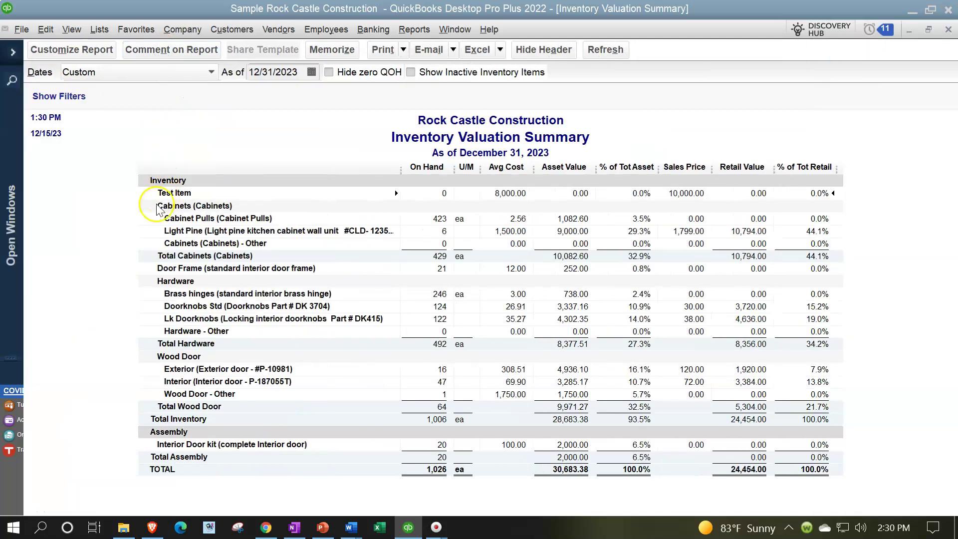
left_click(157, 215)
left_click(576, 467)
Return to the Balance Sheet and compare its Inventory Asset line with the inventory valuation, reviewing the surrounding asset accounts
left_click(13, 52)
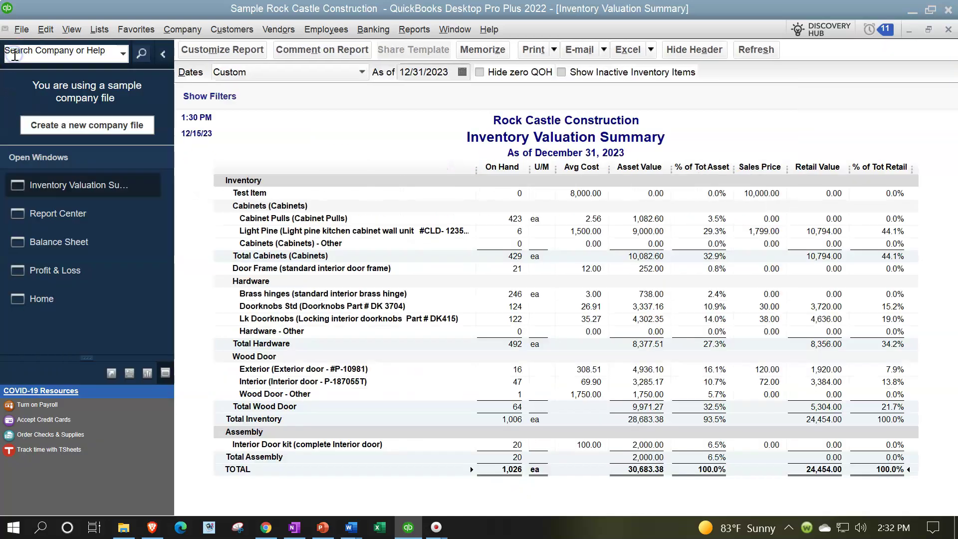
left_click(59, 242)
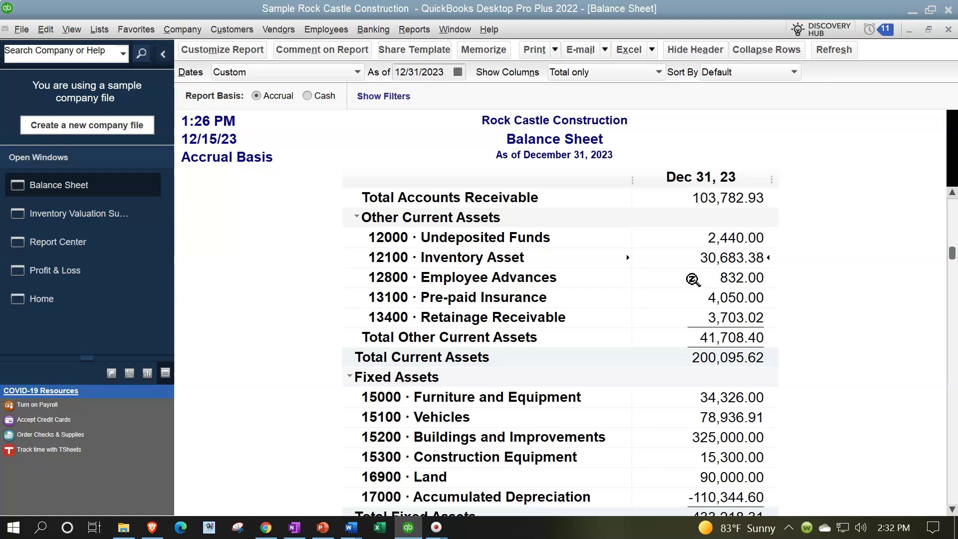
scroll(692, 280, "up", 1)
scroll(693, 279, "up", 1)
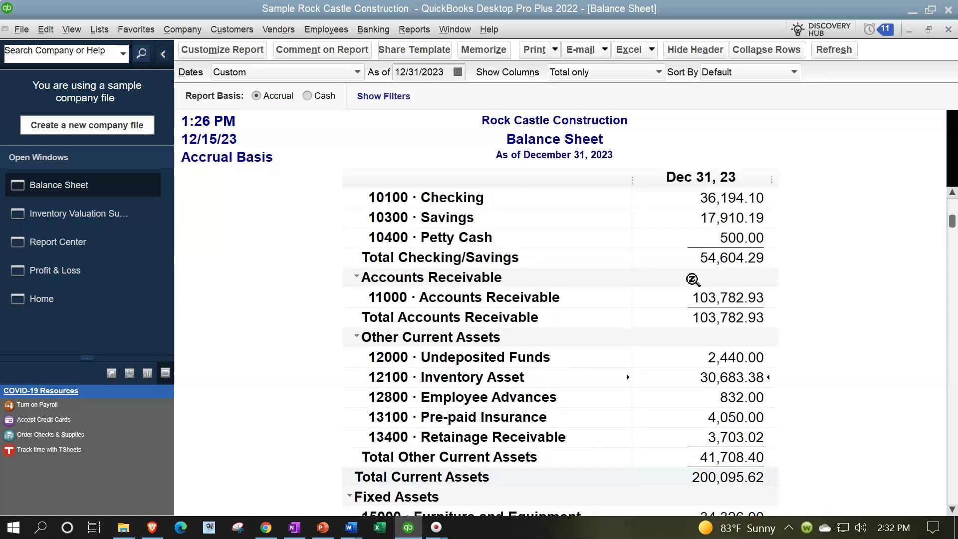
scroll(698, 299, "down", 4)
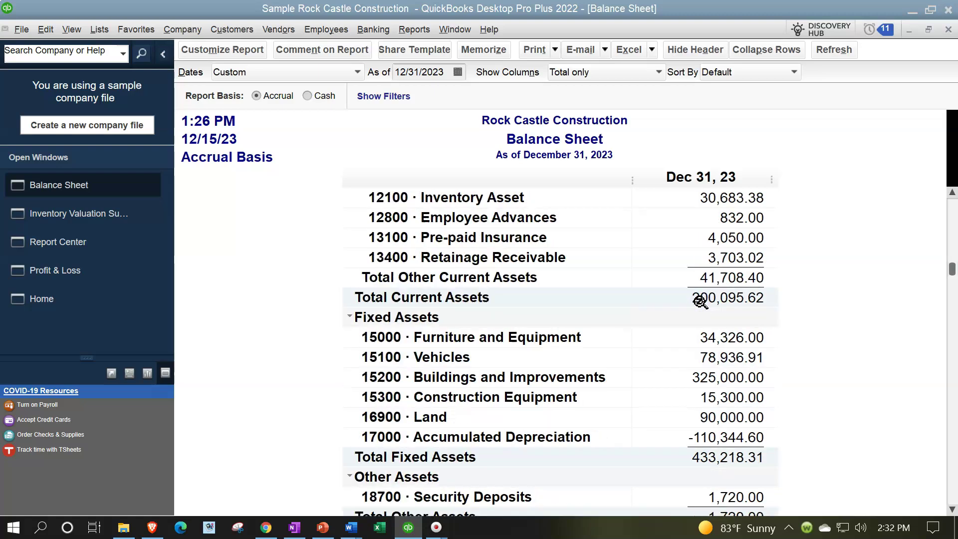
Review the Balance Sheet's asset and liability lines, select the Inventory Asset balance, and return to the Inventory Valuation Summary
scroll(699, 301, "down", 3)
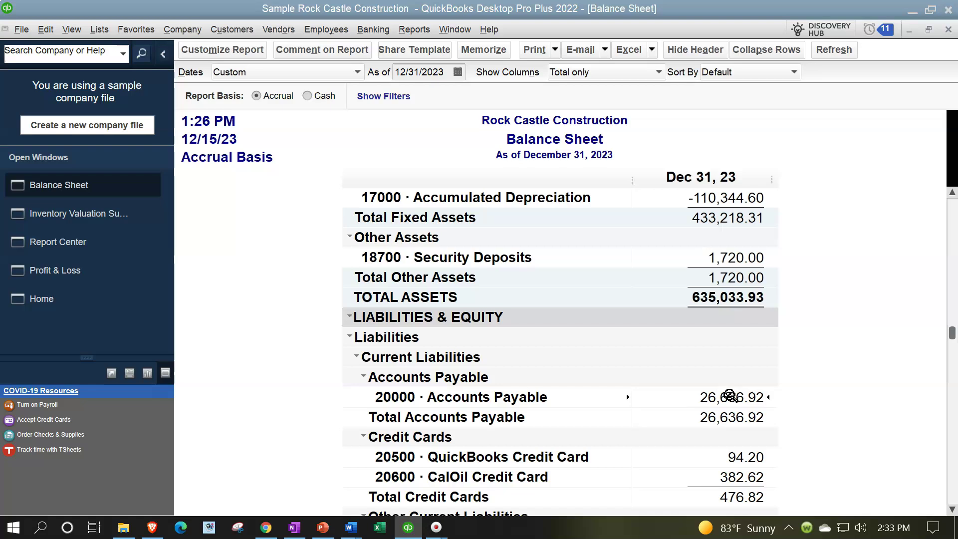
scroll(729, 395, "up", 3)
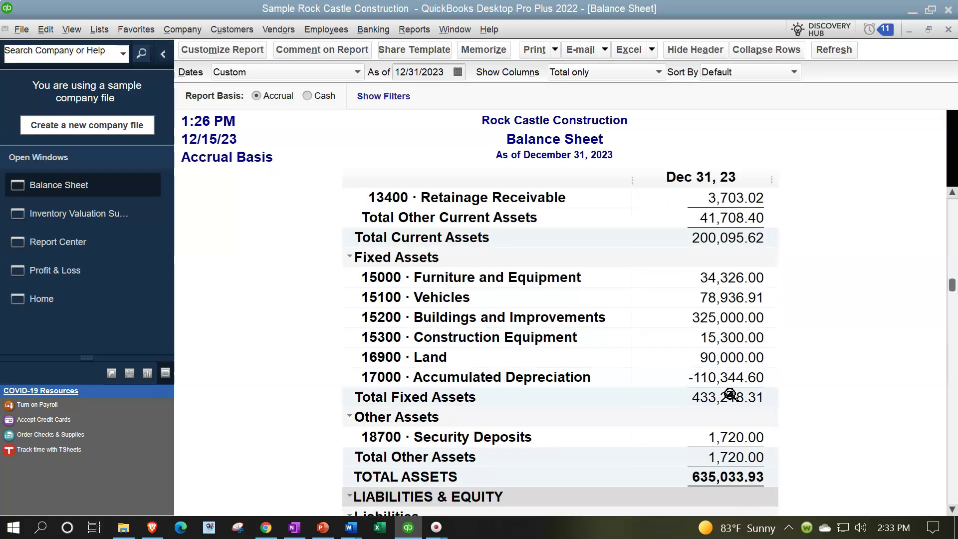
scroll(730, 396, "up", 2)
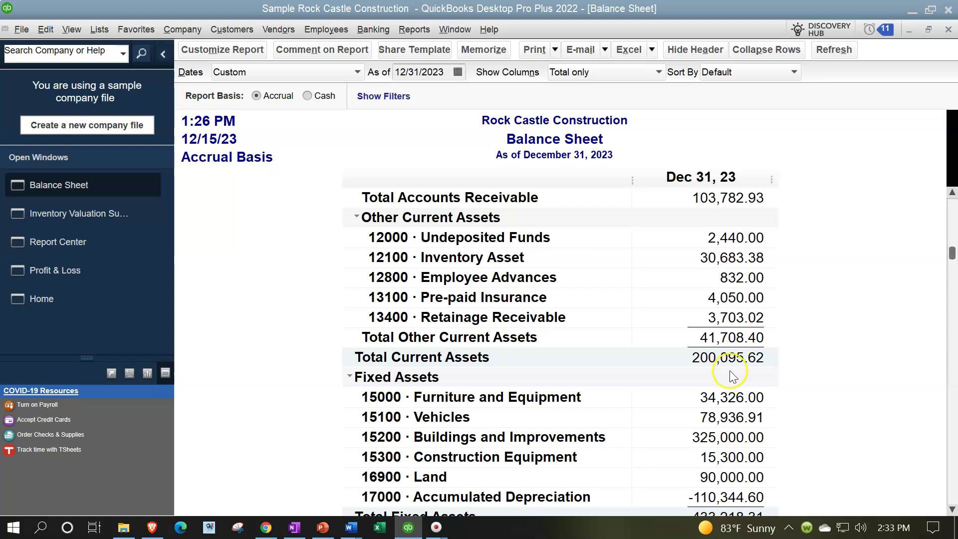
left_click(722, 258)
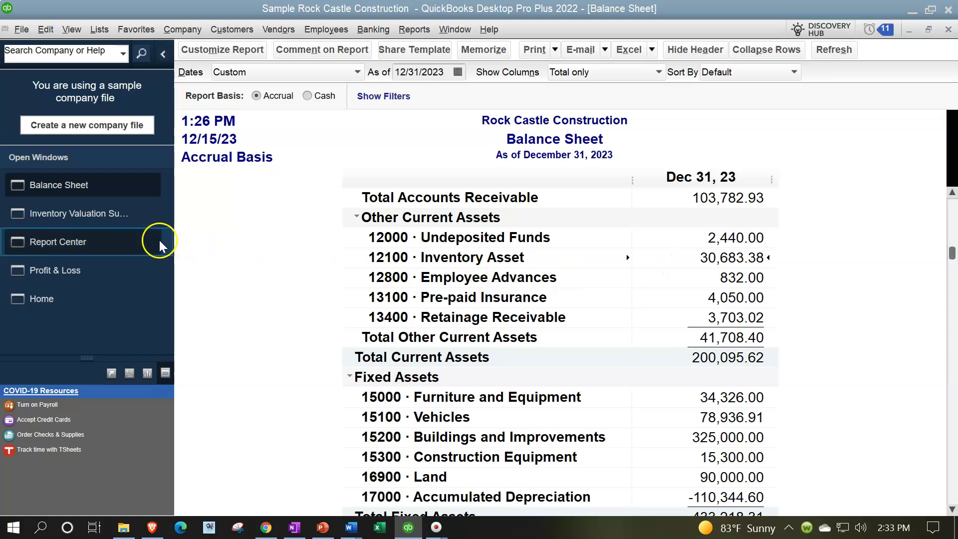
left_click(104, 215)
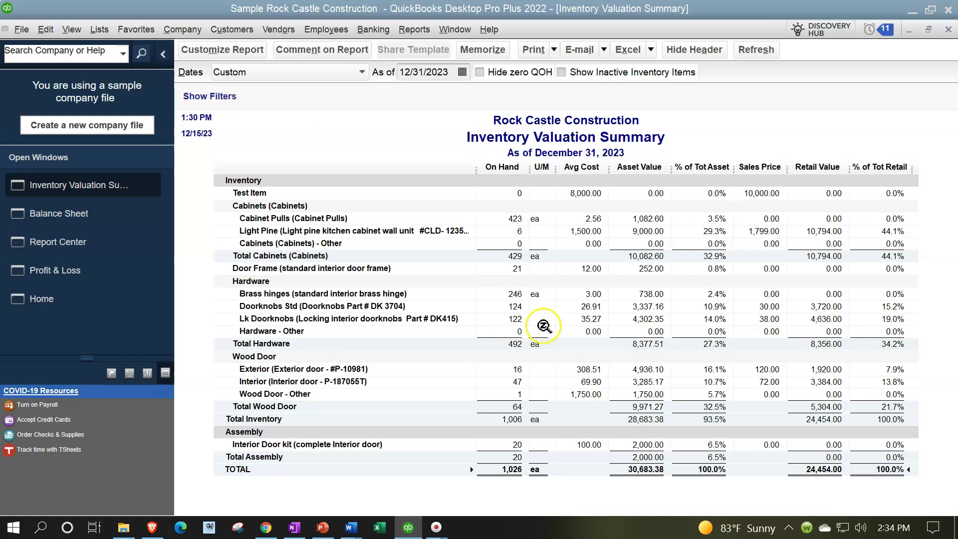
Open the Item List and look through it for the inventory part items
left_click(102, 30)
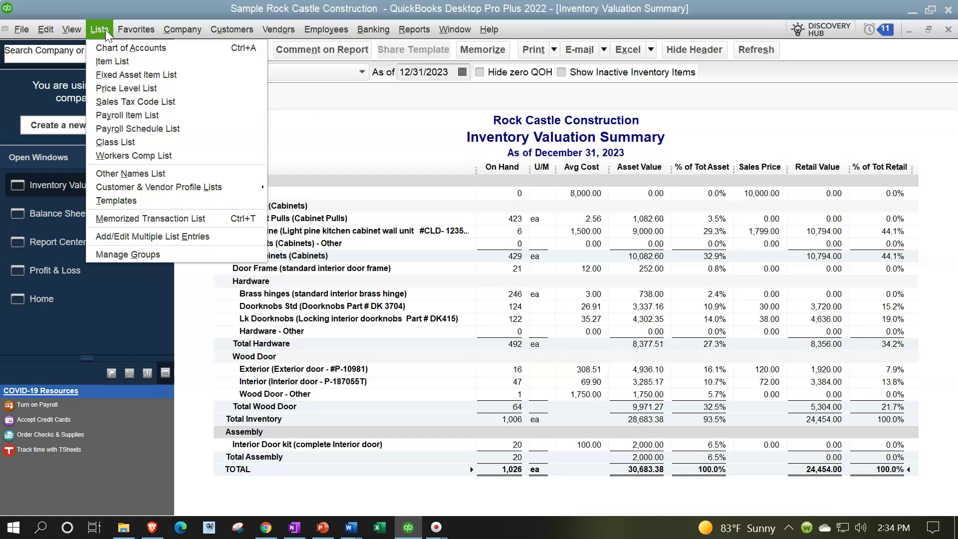
left_click(119, 62)
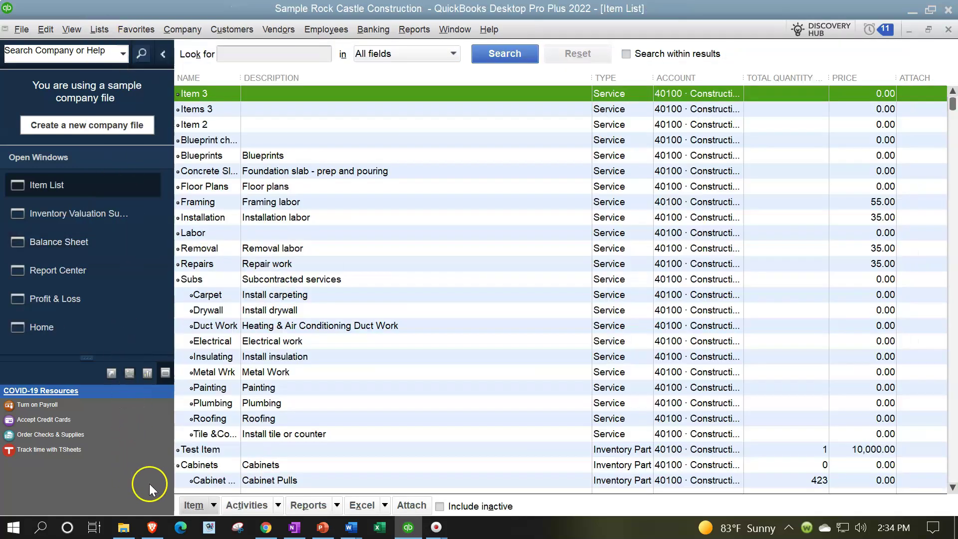
scroll(328, 410, "down", 3)
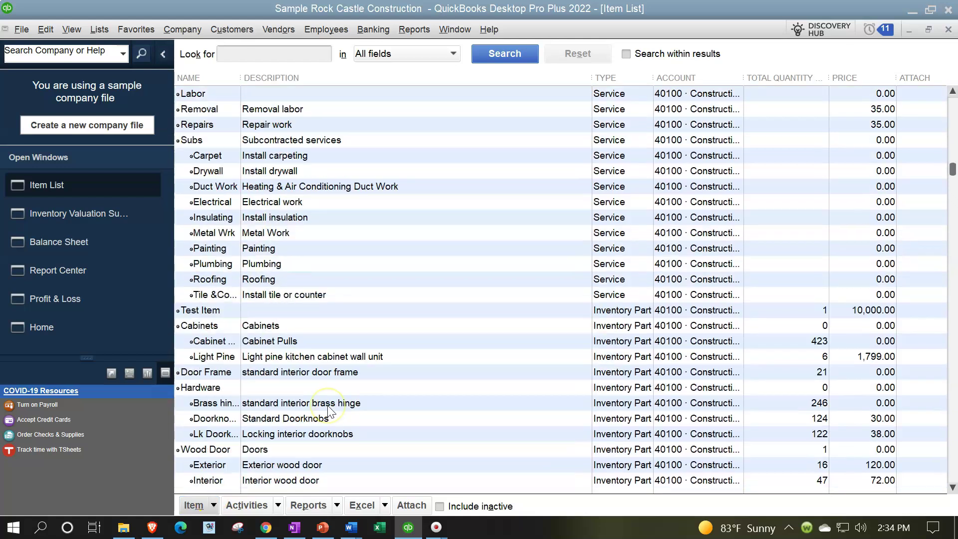
scroll(328, 406, "down", 8)
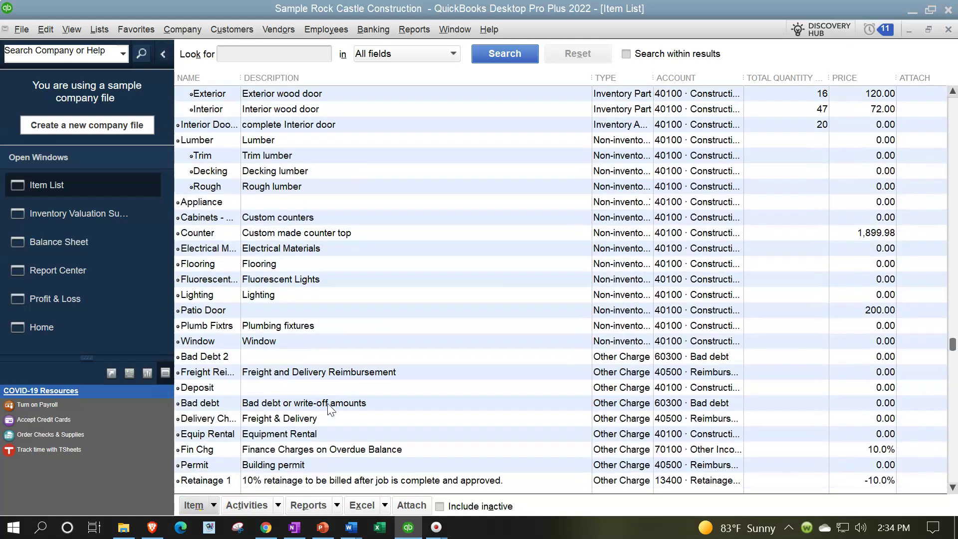
scroll(329, 408, "down", 6)
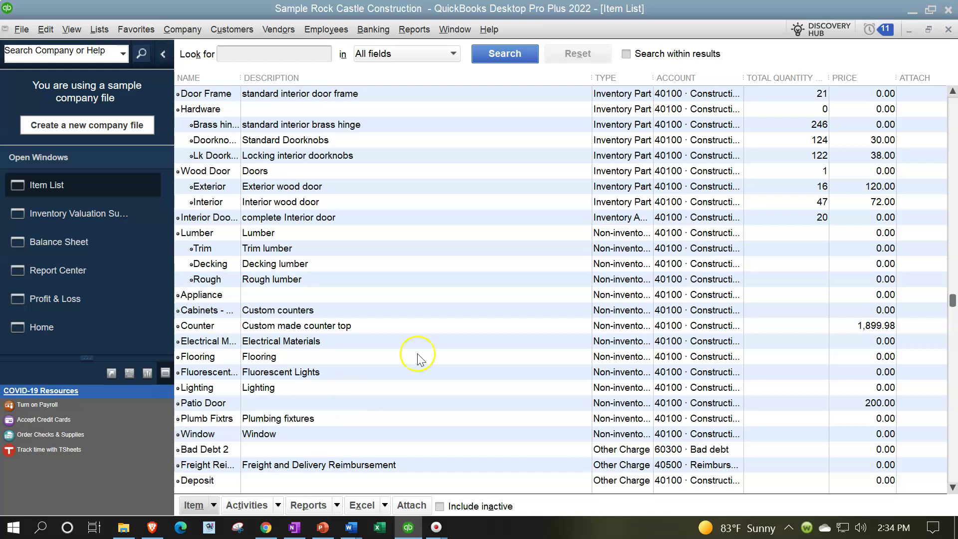
Open the Brass hinges item for editing, examine its cost, account and inventory details, and close it
left_click(531, 124)
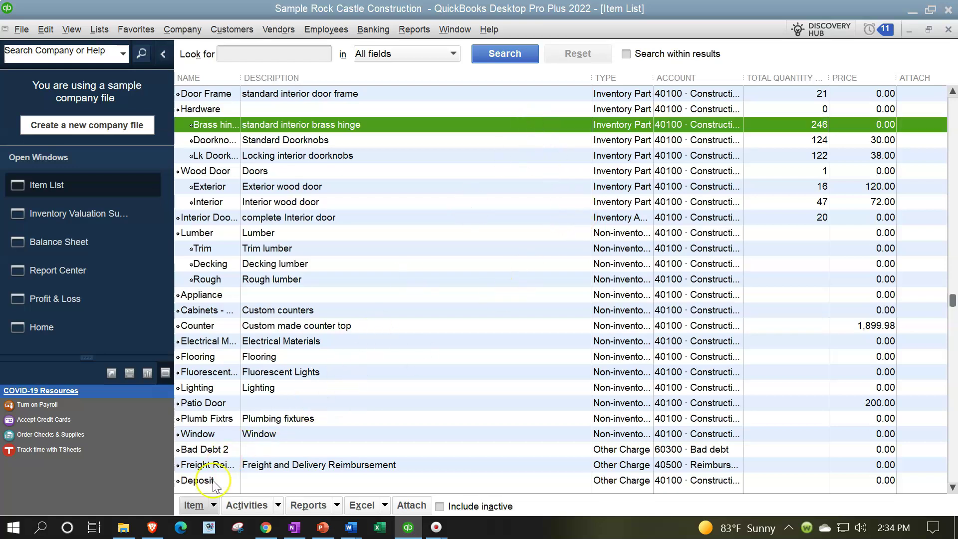
left_click(195, 505)
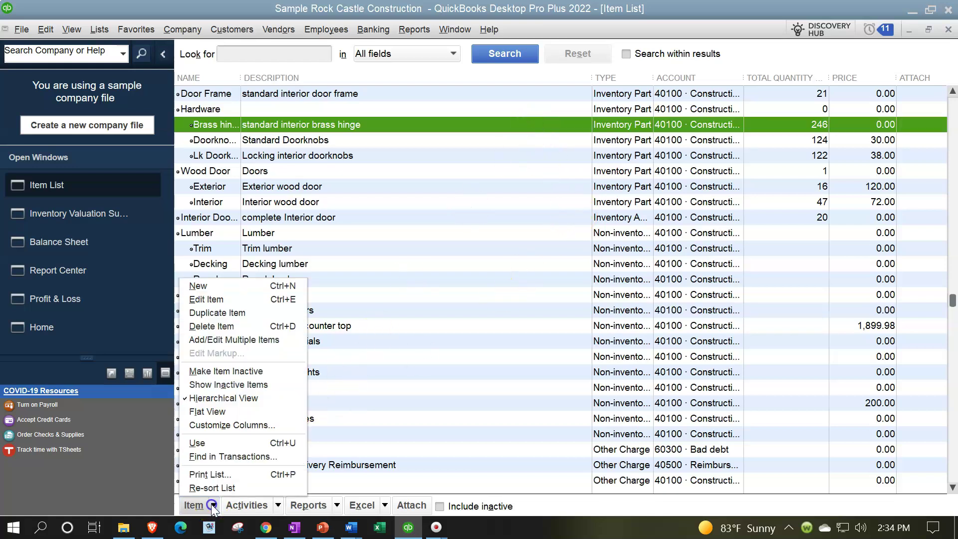
left_click(235, 300)
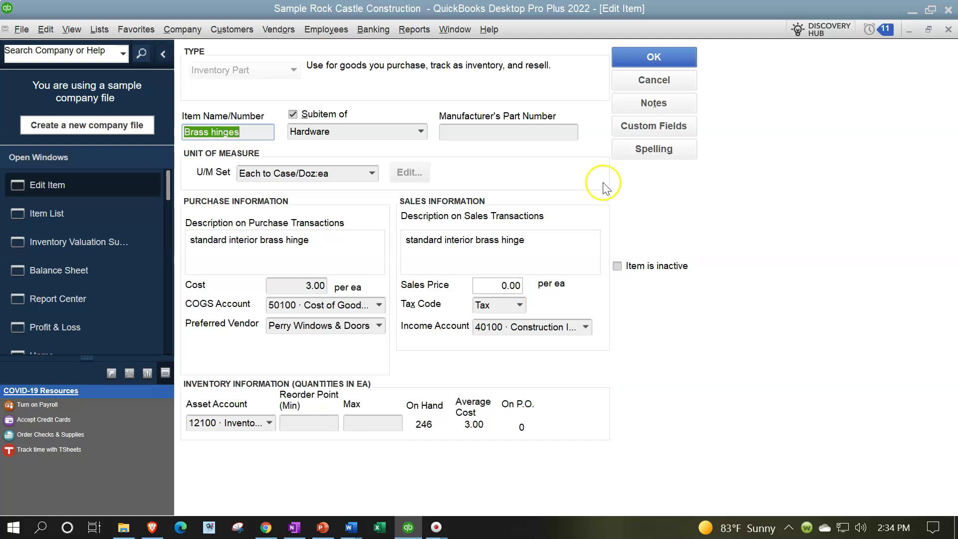
left_click(948, 29)
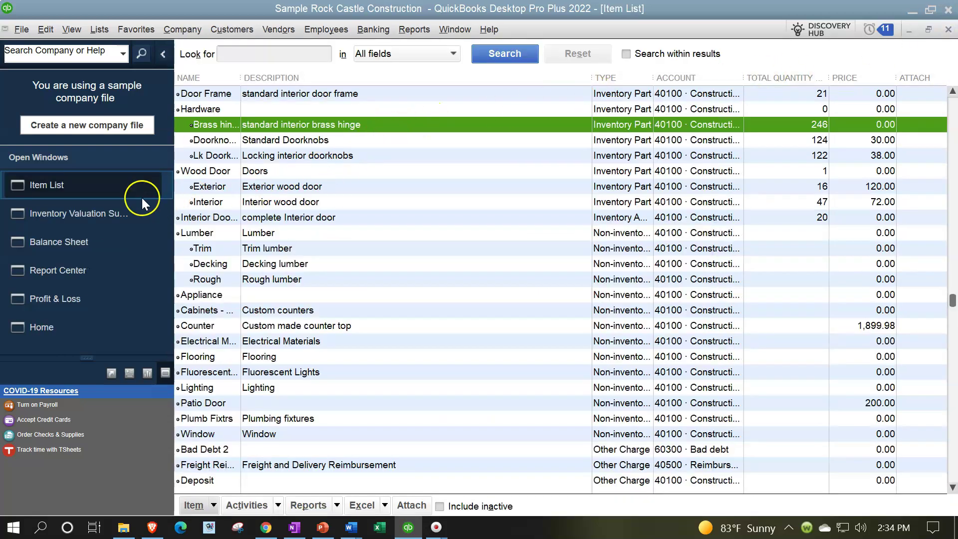
Return to the Inventory Valuation Summary and open Calculator on top of it, placed clear of the Light Pine row
left_click(77, 215)
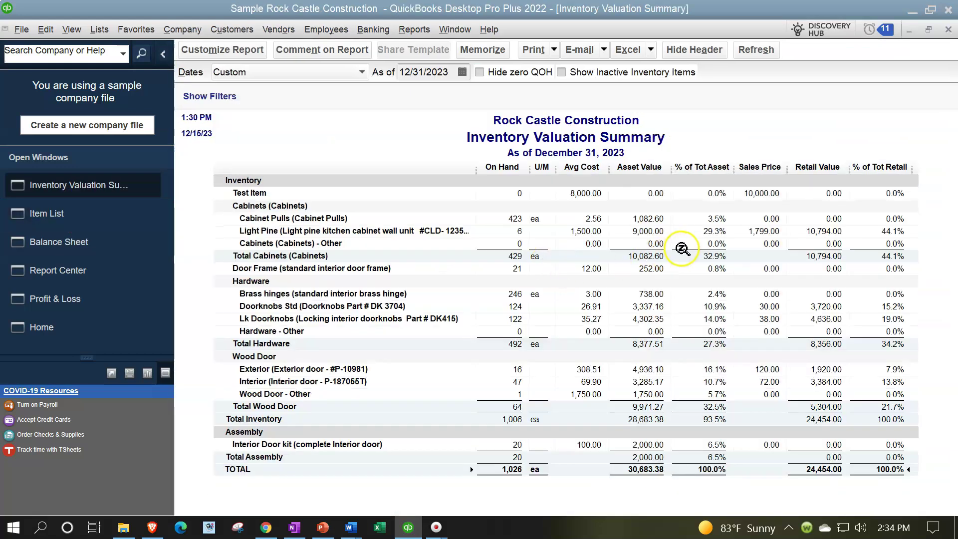
double_click(765, 226)
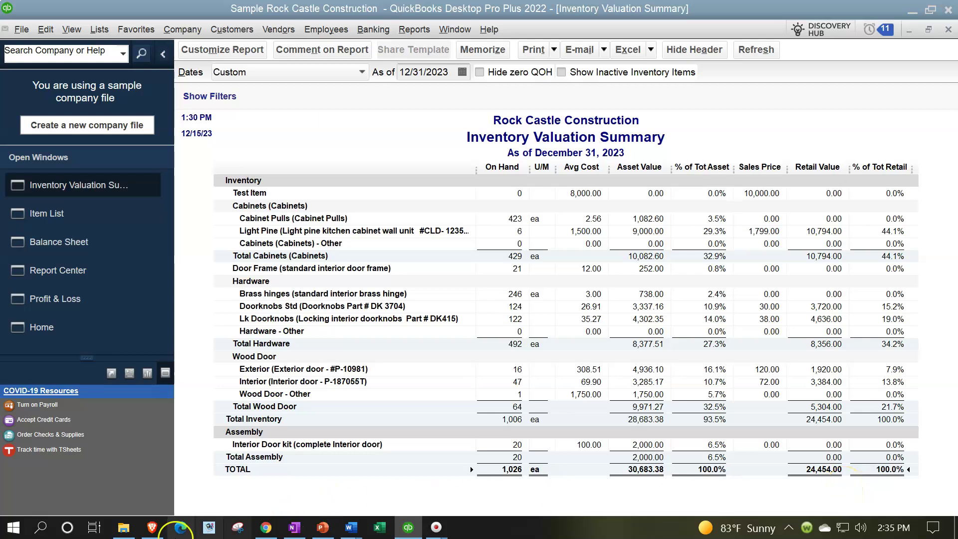
left_click(49, 535)
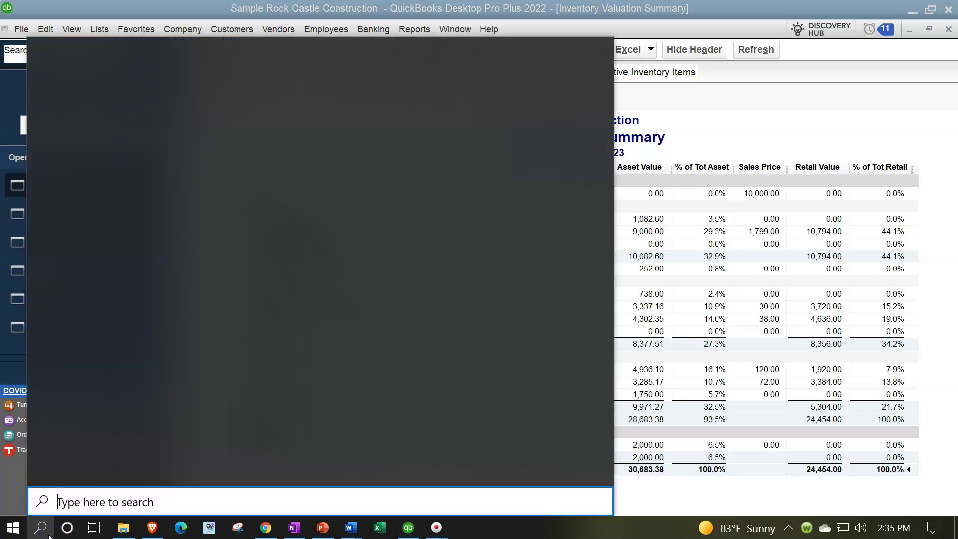
type("cal")
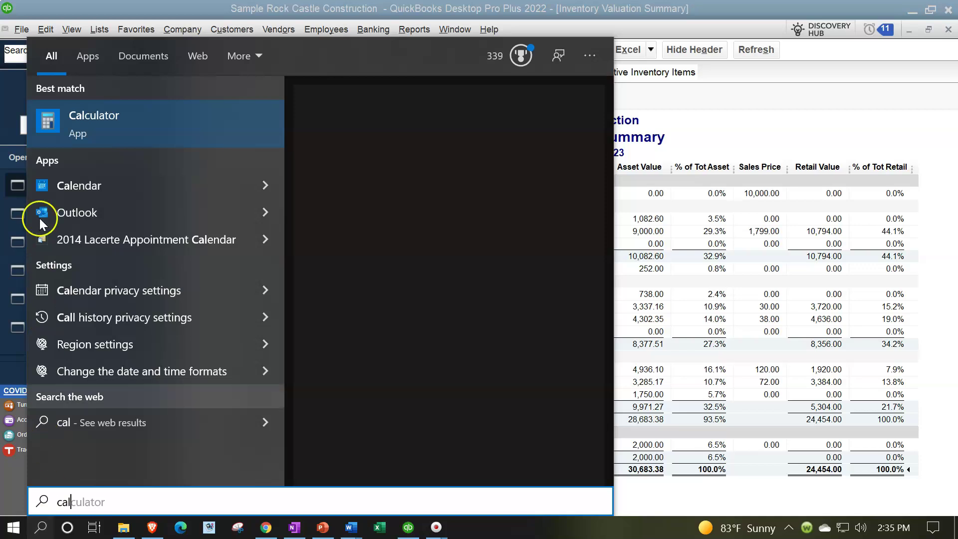
left_click(75, 134)
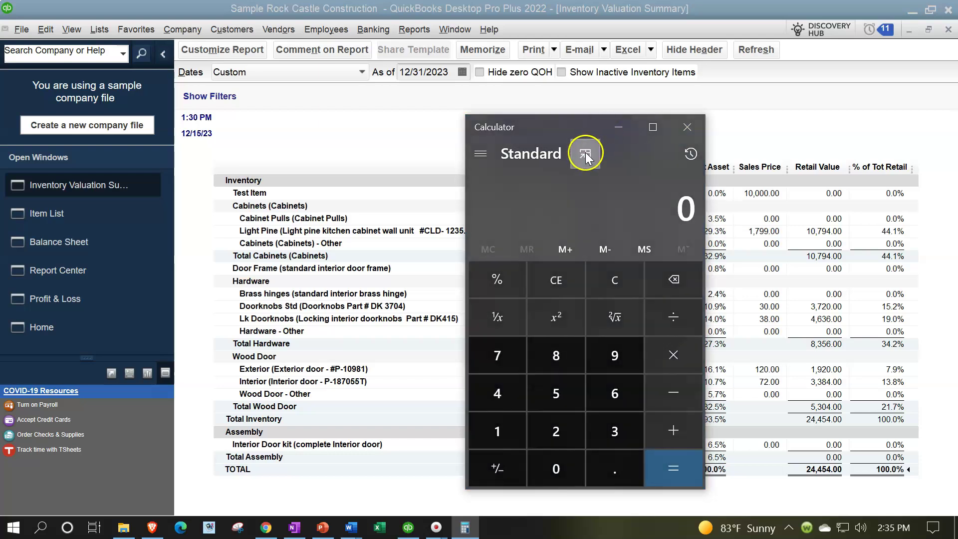
left_click(585, 152)
left_click_drag(845, 47, 853, 265)
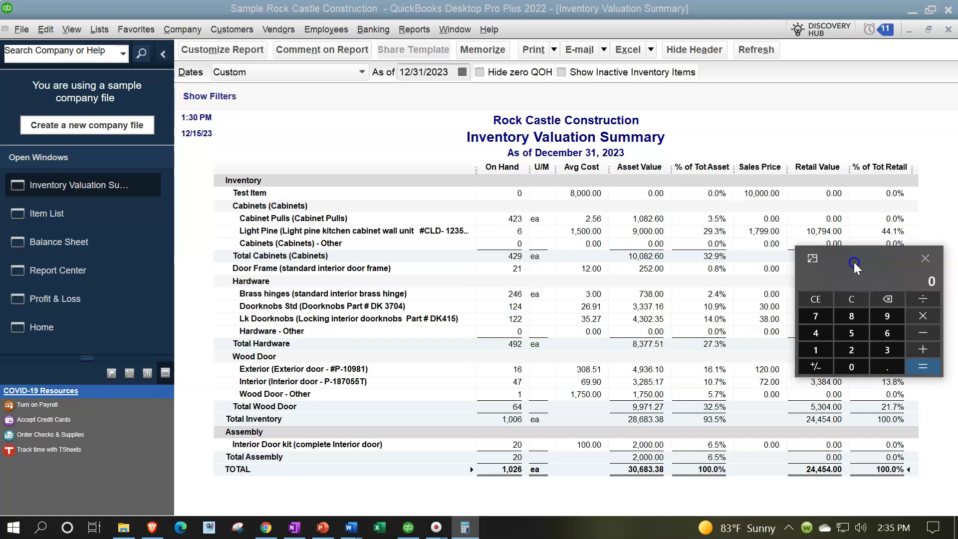
Calculate Light Pine's share of total retail value by dividing 10794 by 24454
type("10794")
key("slash")
type("24454")
key("Return")
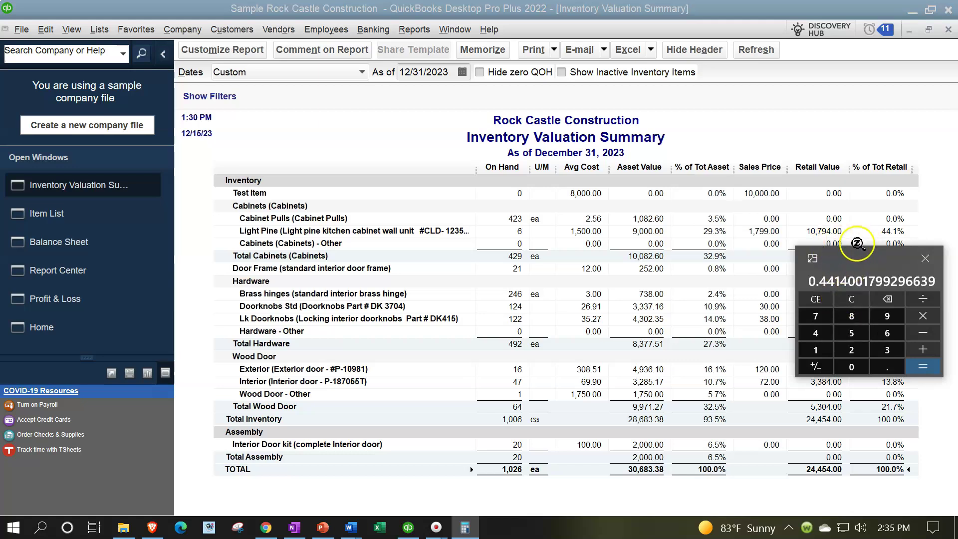
Calculate Light Pine's share of total asset value by dividing 9000 by 30683.38, then move Calculator out of the way
left_click_drag(857, 259, 794, 251)
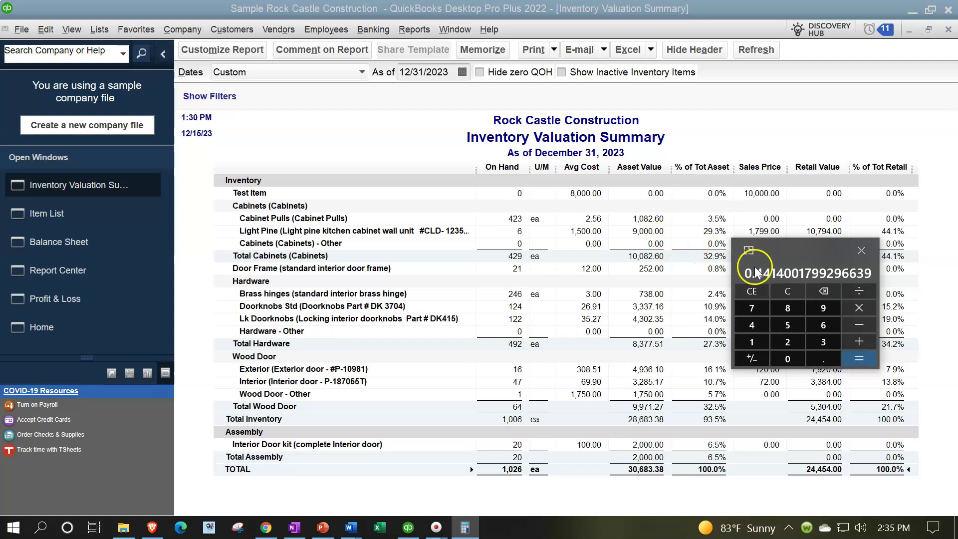
left_click(785, 288)
type("9000")
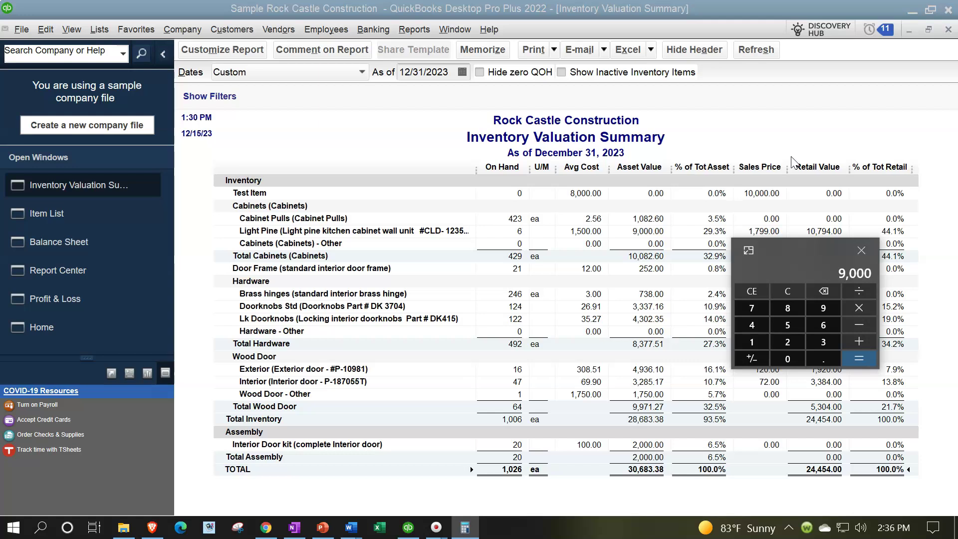
type("30683.38")
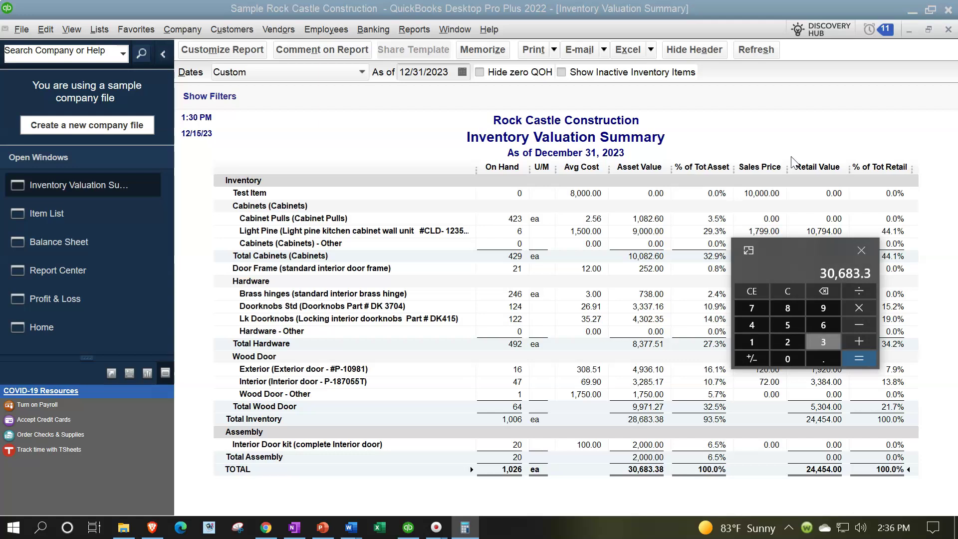
key("Return")
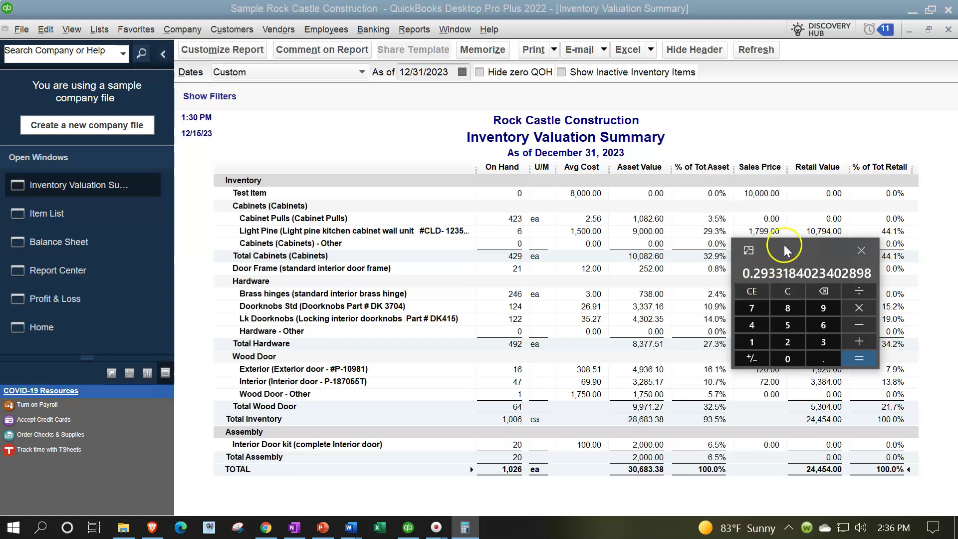
left_click_drag(783, 245, 957, 195)
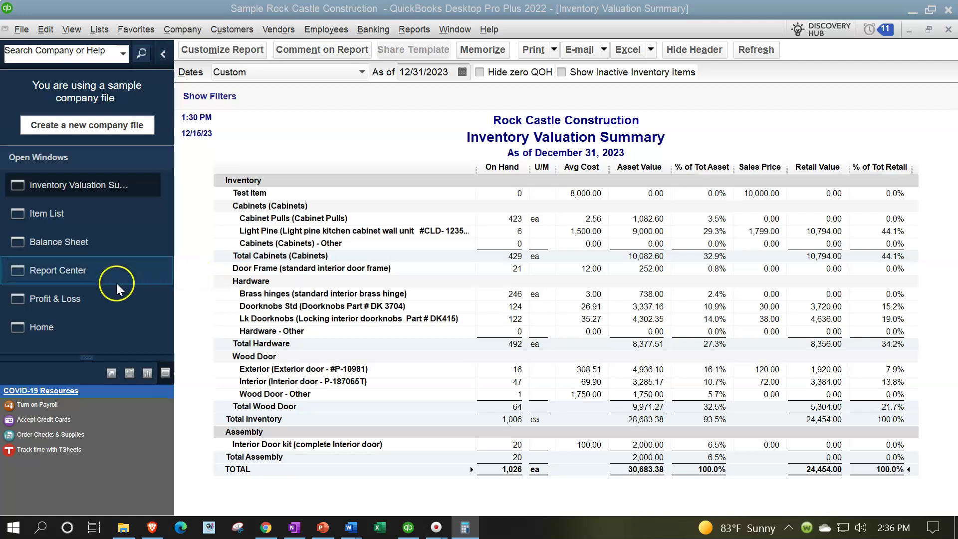
Run the Inventory Valuation Detail from the Report Center and set its end date to 12/31/2023
left_click(96, 272)
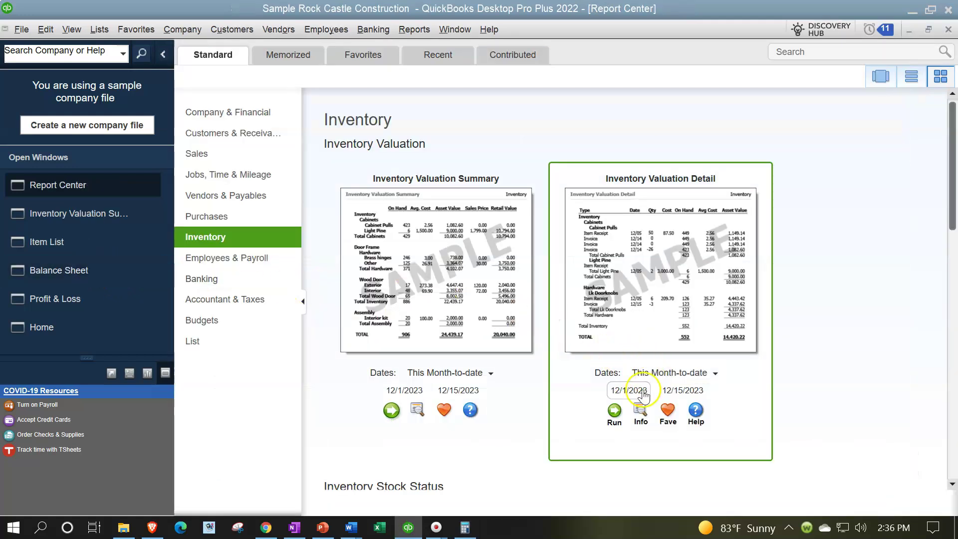
left_click(615, 411)
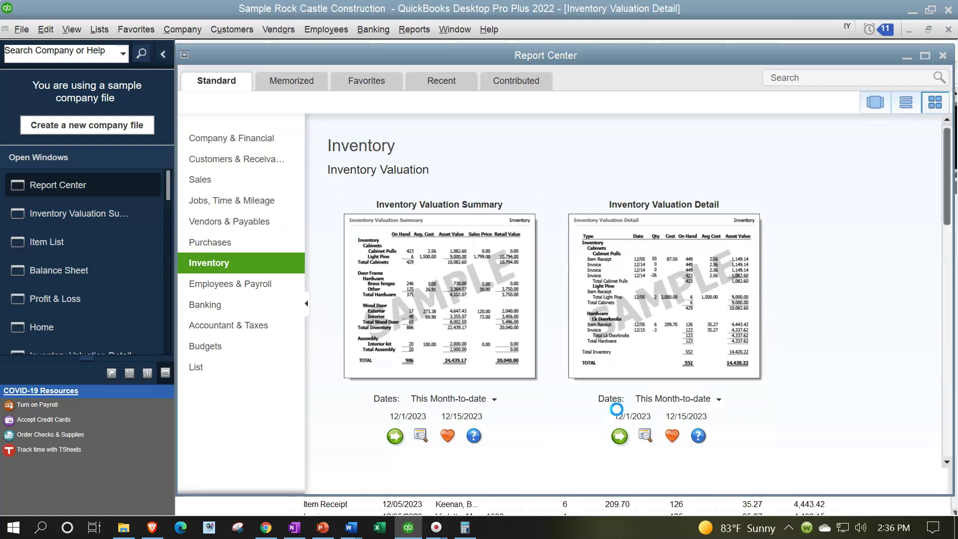
left_click(591, 390)
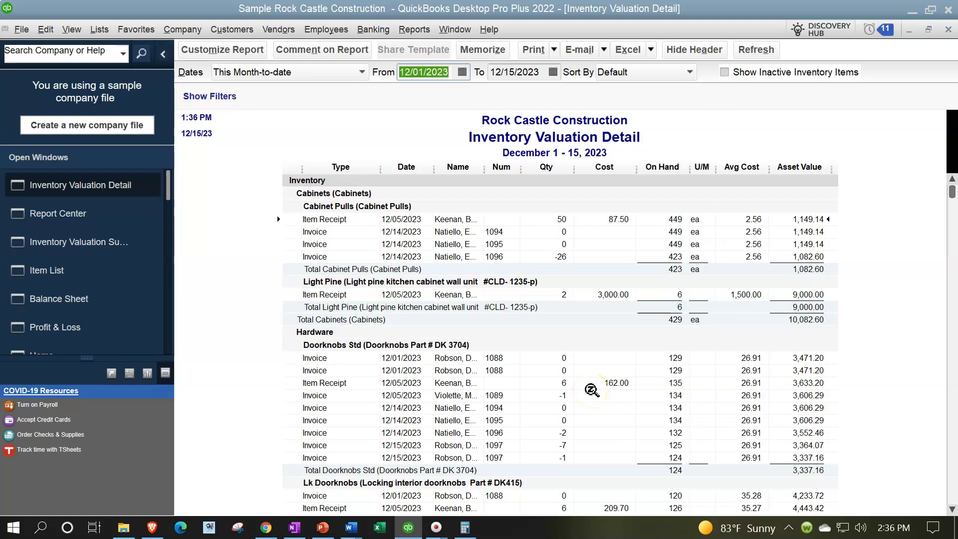
key("Tab")
type("12312")
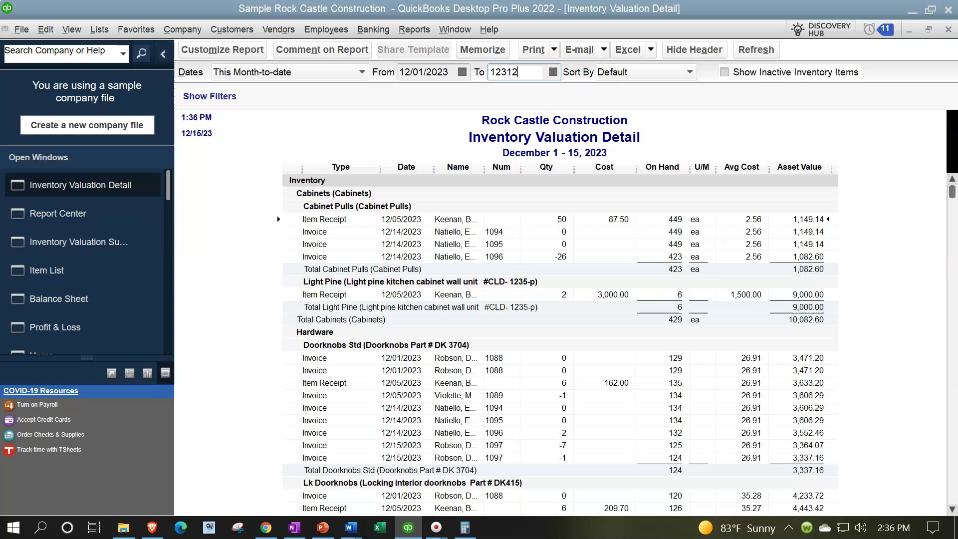
left_click(591, 390)
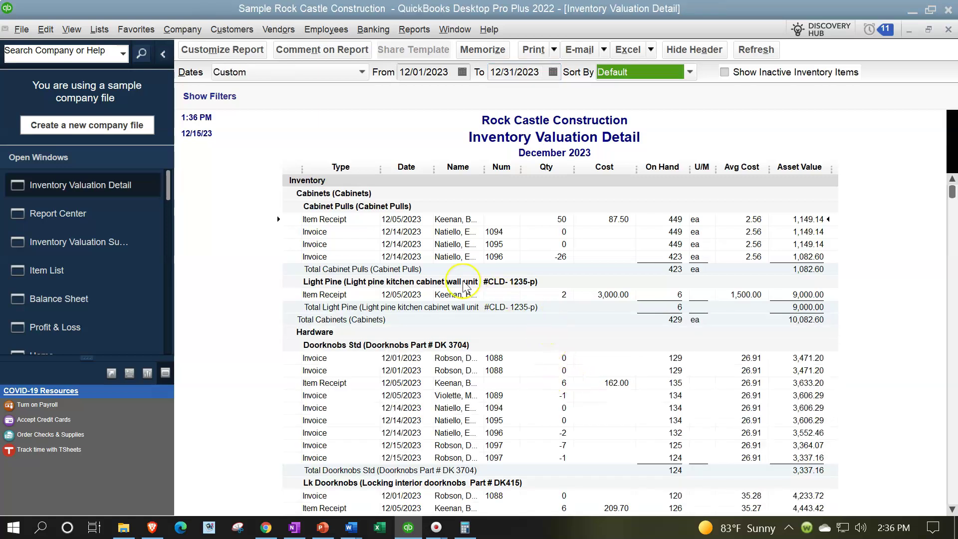
Examine the transactions behind each item in the Inventory Valuation Detail, including invoices, the interior door bill and the report total
left_click(339, 237)
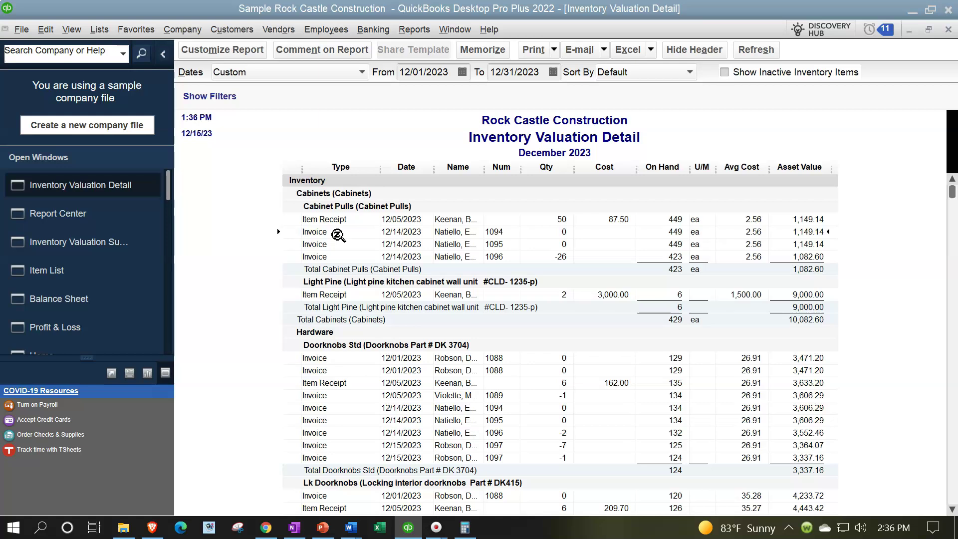
left_click(337, 253)
scroll(530, 256, "down", 3)
scroll(530, 256, "down", 6)
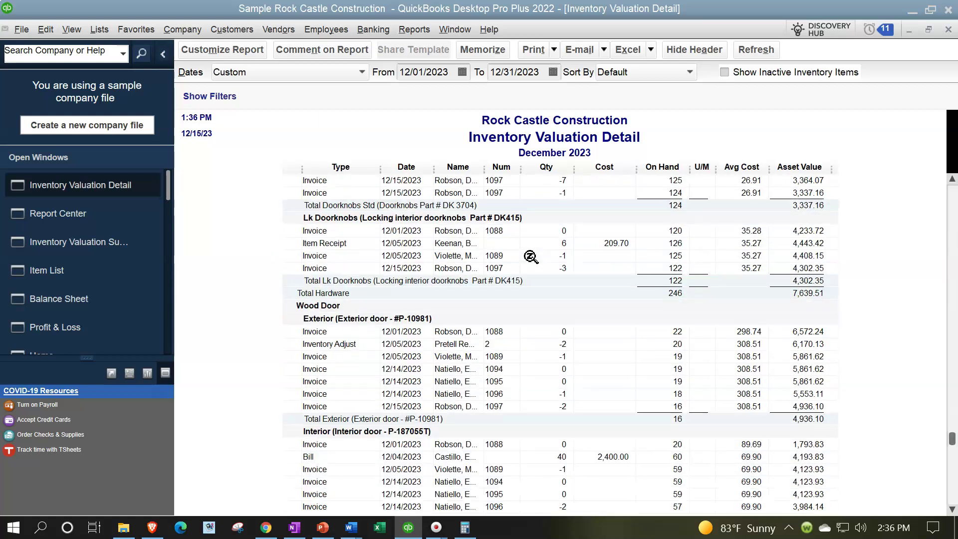
left_click(480, 319)
left_click(336, 392)
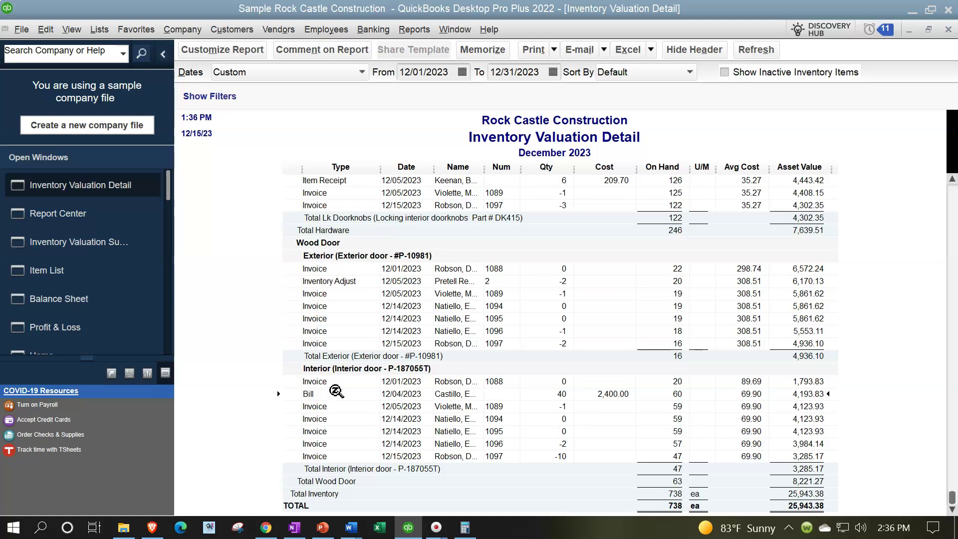
left_click(564, 434)
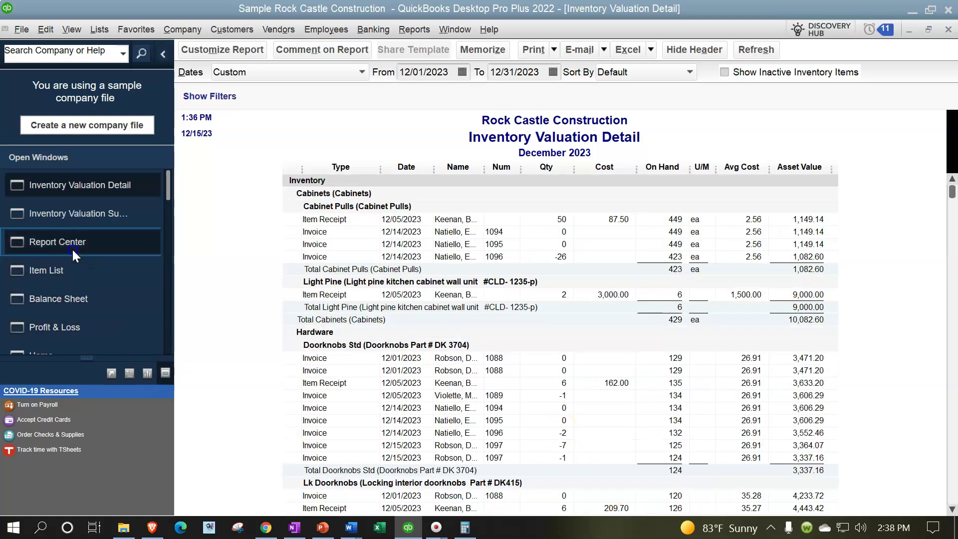
Run the Inventory Stock Status by Item report from the Report Center and collapse the open windows pane for a wider view
scroll(732, 396, "down", 5)
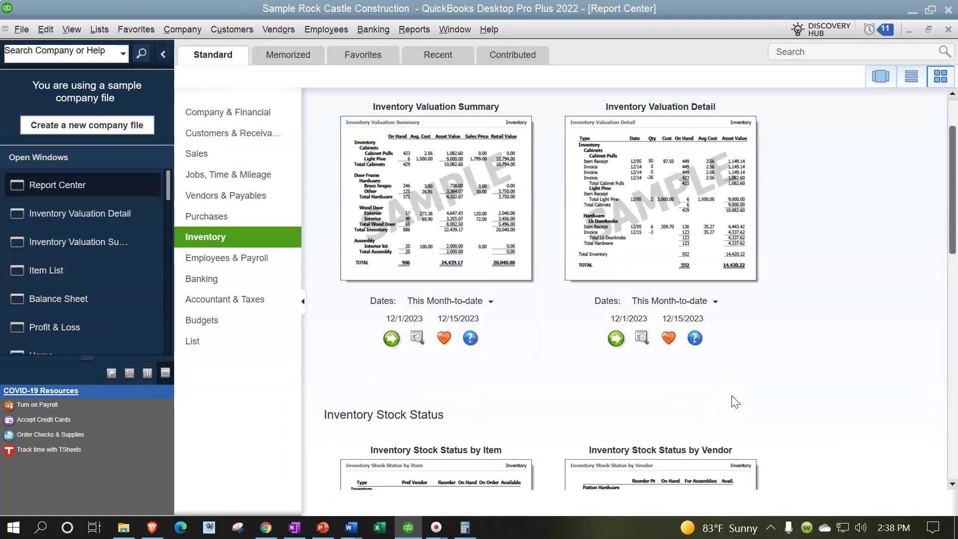
scroll(733, 400, "down", 3)
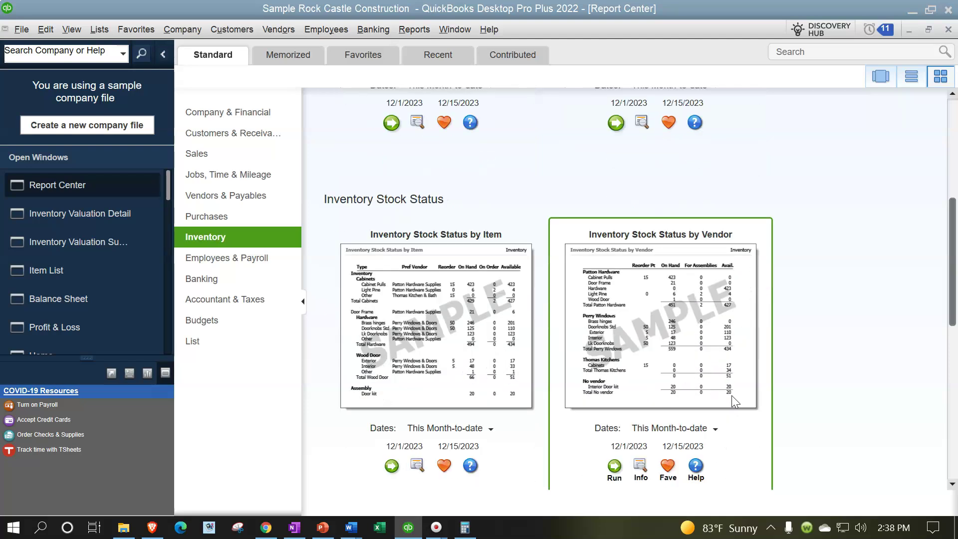
scroll(731, 395, "down", 1)
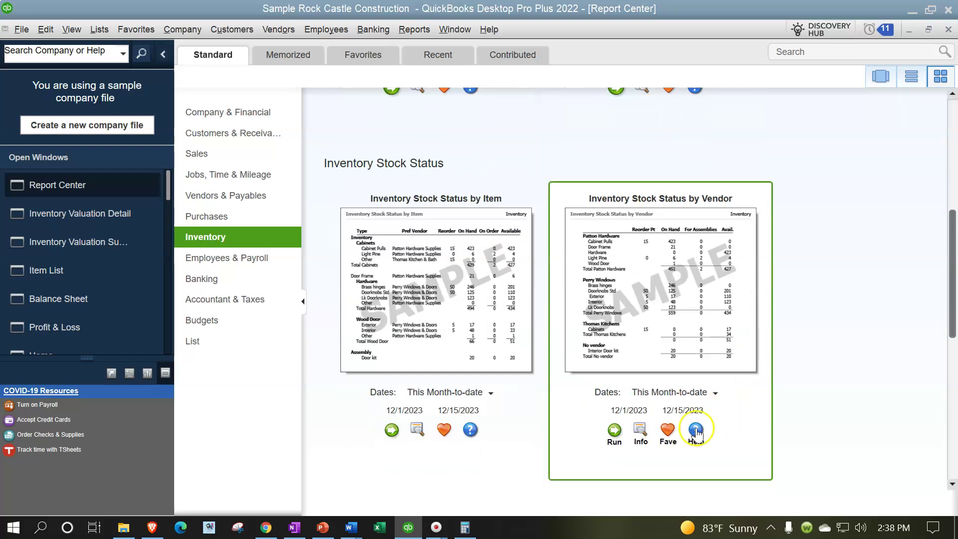
left_click(501, 451)
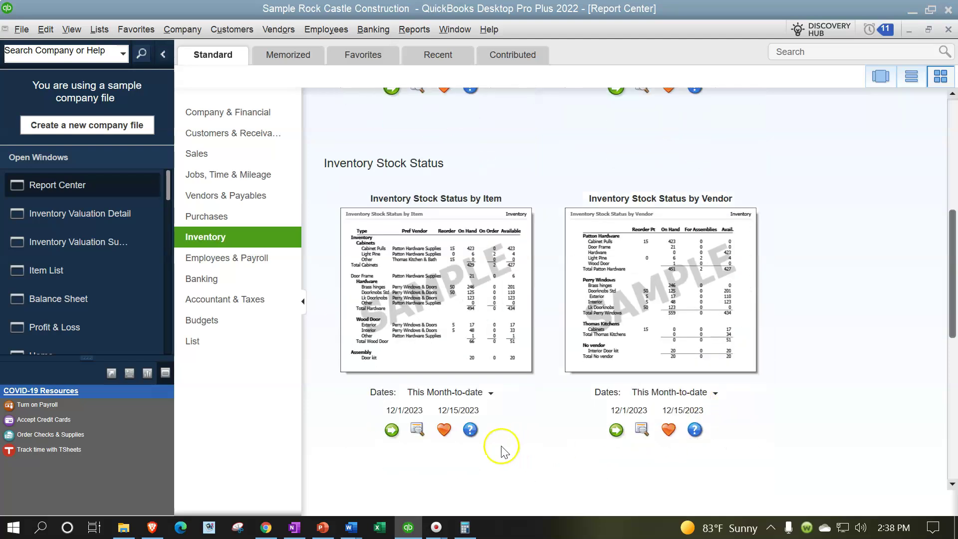
left_click(391, 430)
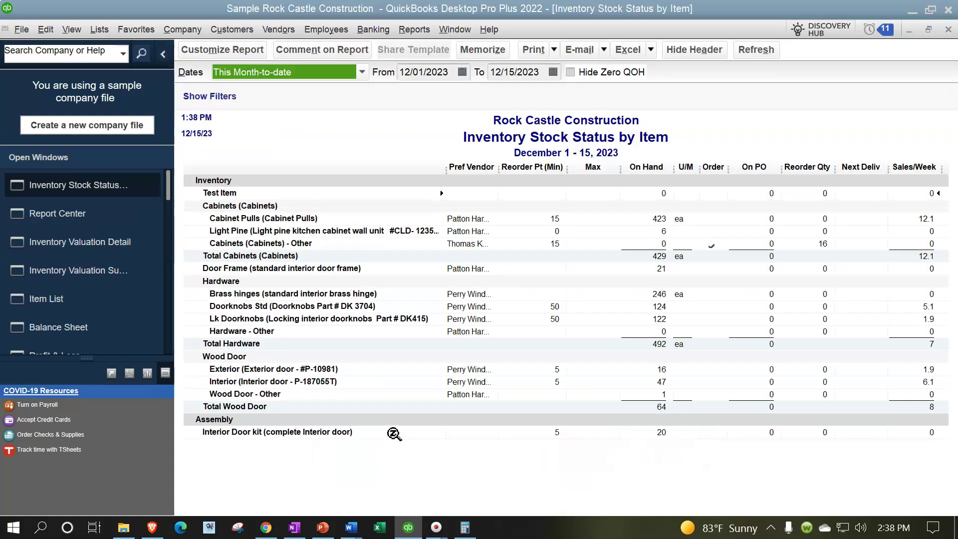
left_click(167, 57)
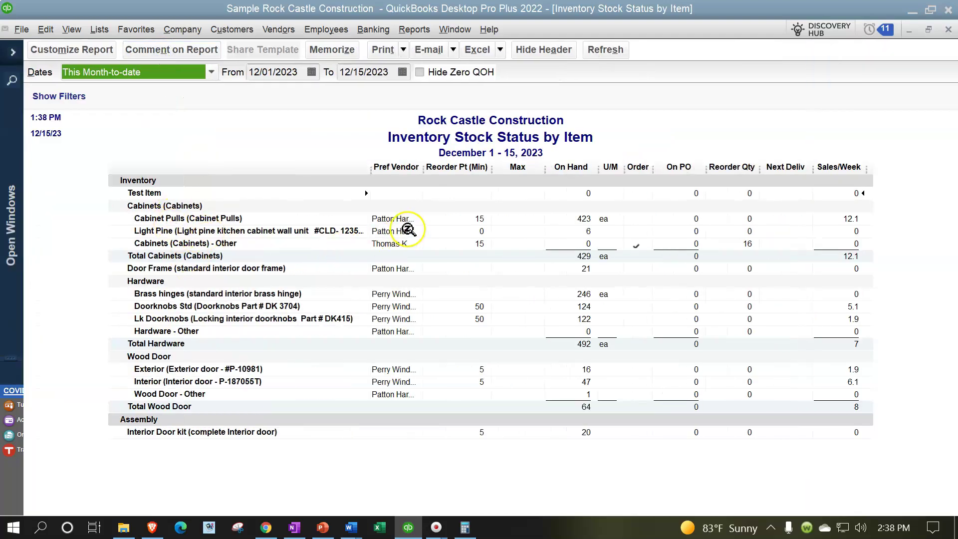
Remove the U/M and Order columns from the Inventory Stock Status by Item report
left_click(430, 229)
left_click(433, 232)
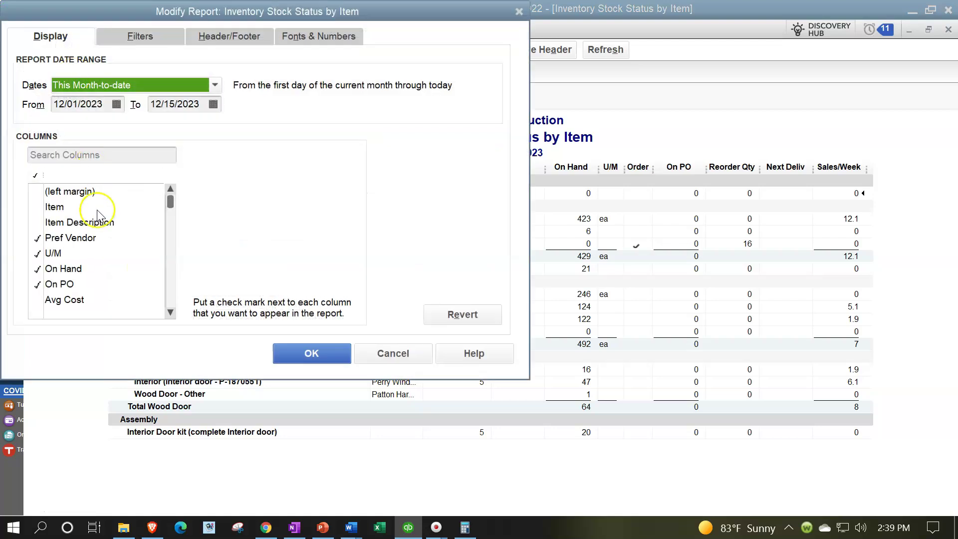
left_click(38, 253)
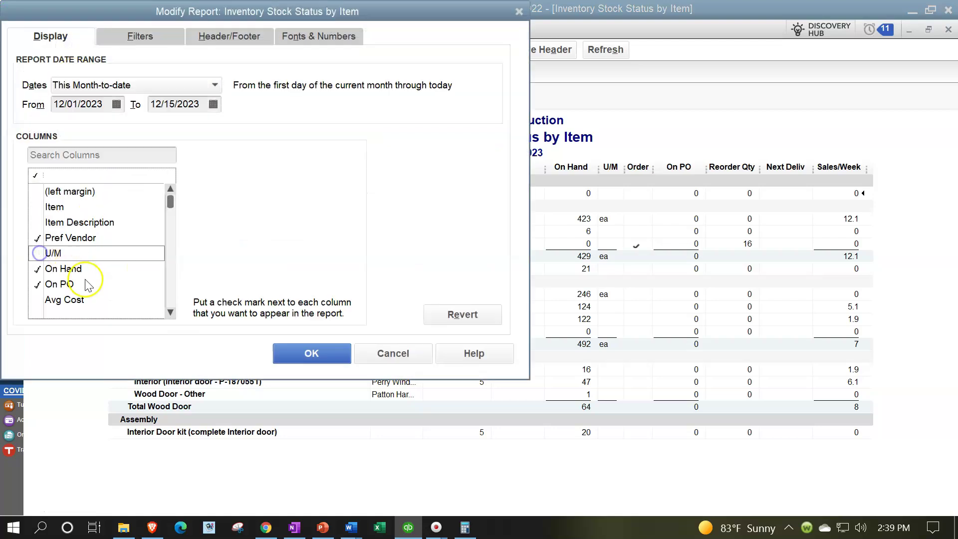
left_click(311, 353)
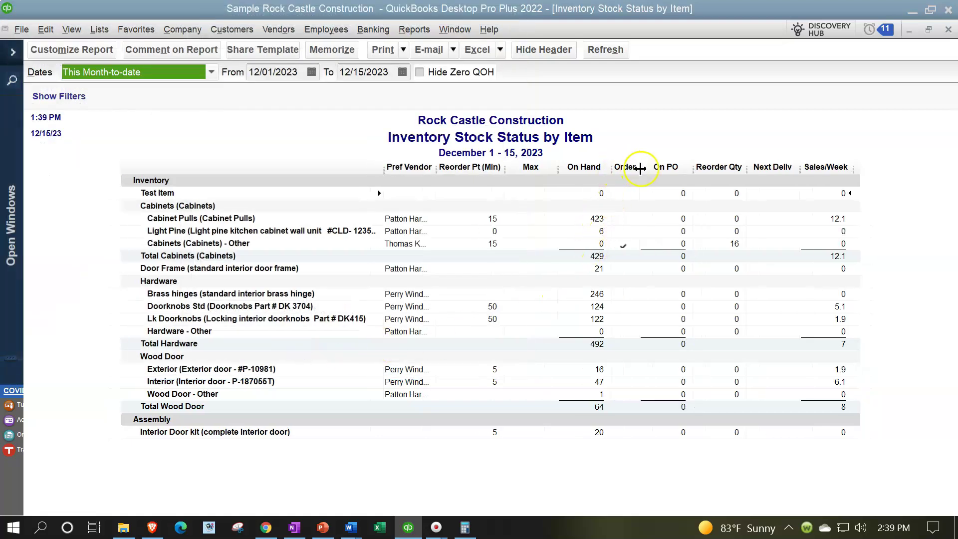
left_click_drag(640, 169, 578, 165)
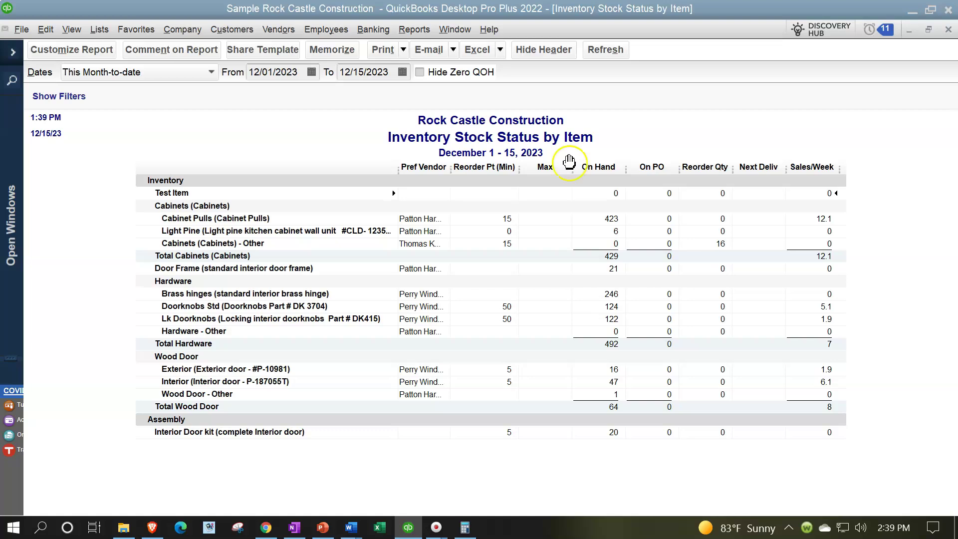
Customize the Inventory Stock Status by Item report to show the U/M column again
left_click(94, 51)
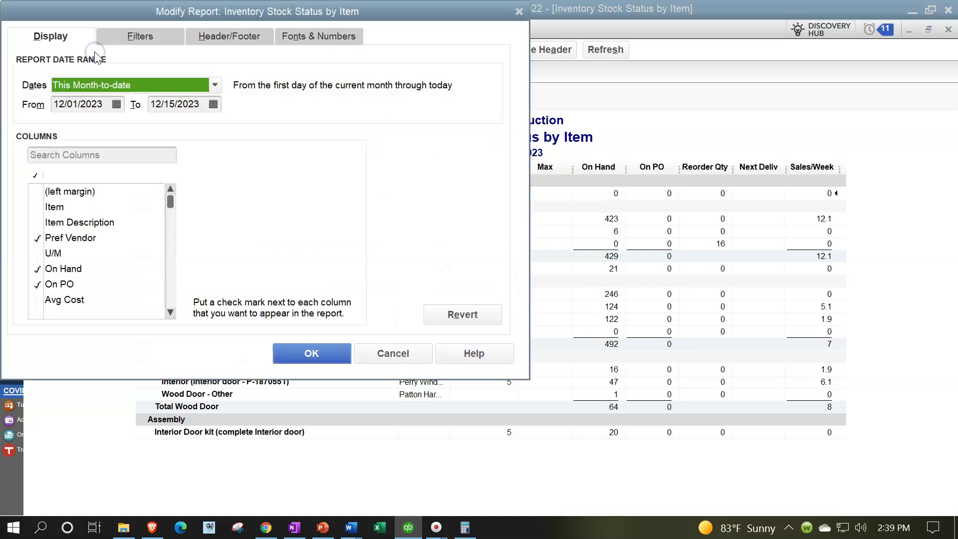
left_click(49, 253)
left_click(308, 352)
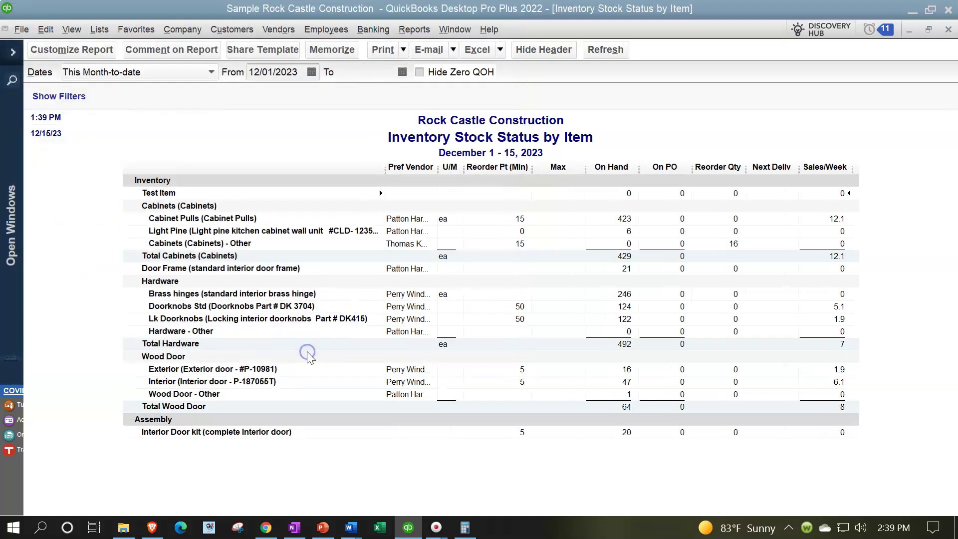
Bring back the open windows pane, return to the Report Center and run the Inventory Stock Status by Vendor report
left_click(14, 52)
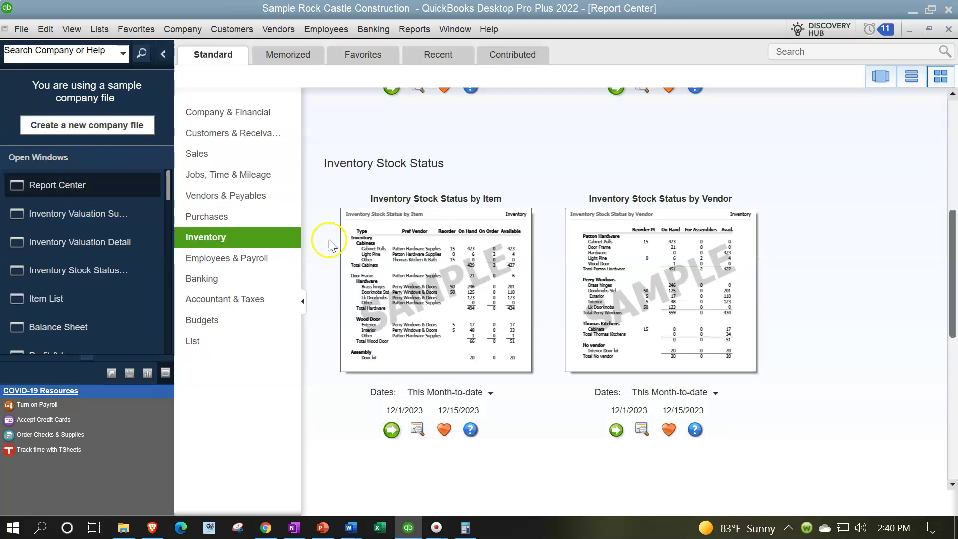
mouse_move(653, 238)
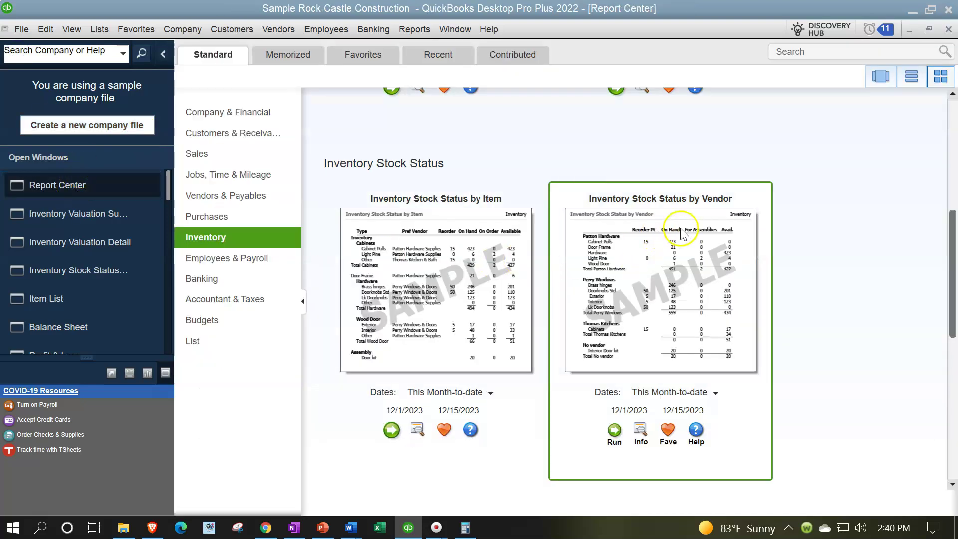
left_click(614, 431)
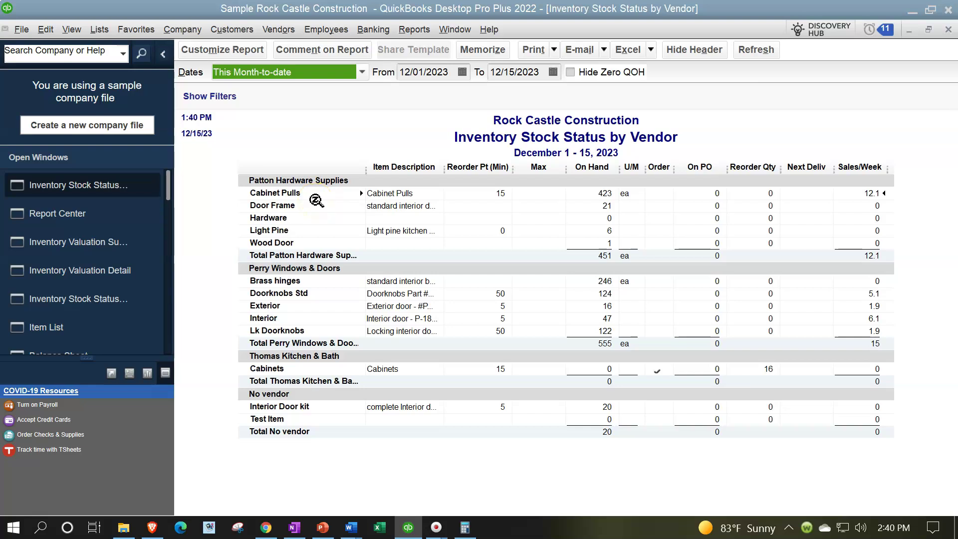
Return to the Report Center and run the Physical Inventory Worksheet
left_click(65, 223)
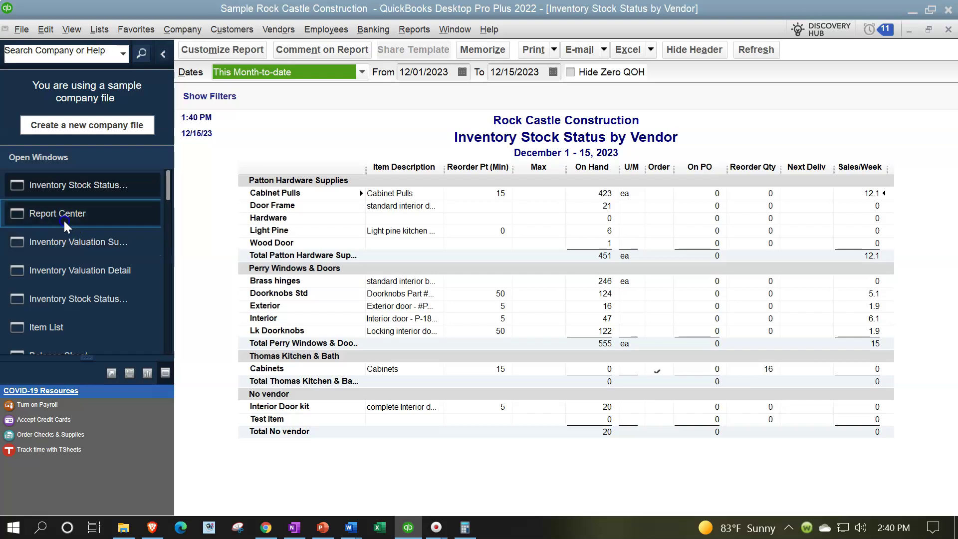
scroll(573, 357, "down", 2)
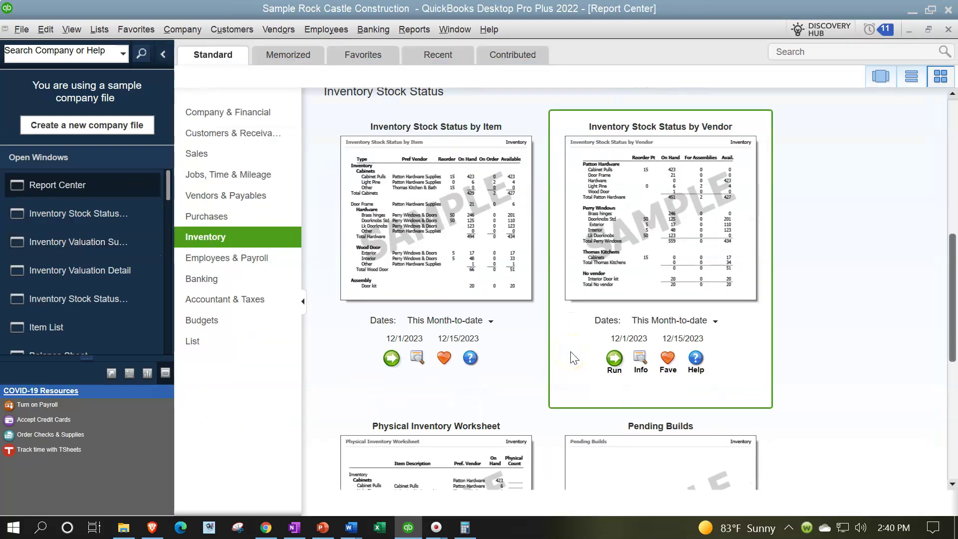
scroll(573, 357, "down", 5)
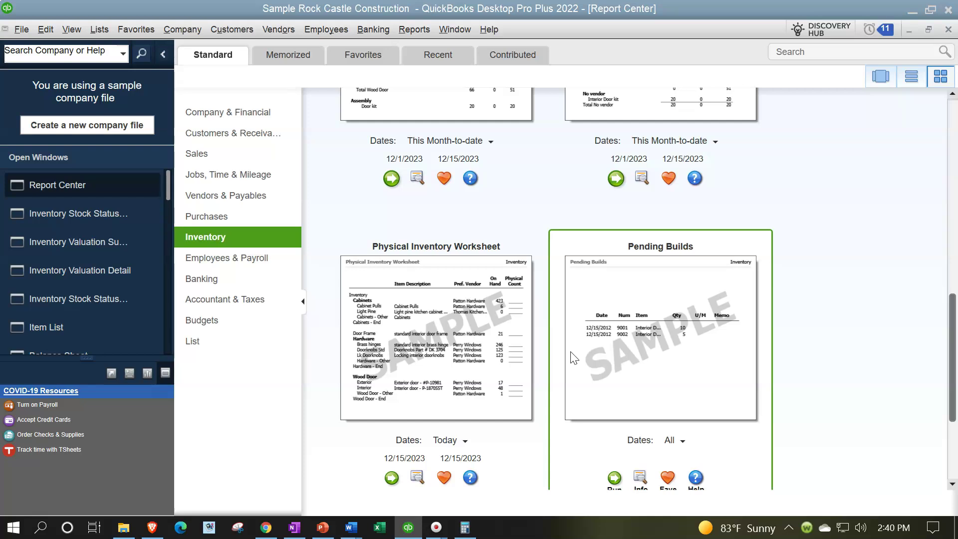
scroll(573, 358, "down", 1)
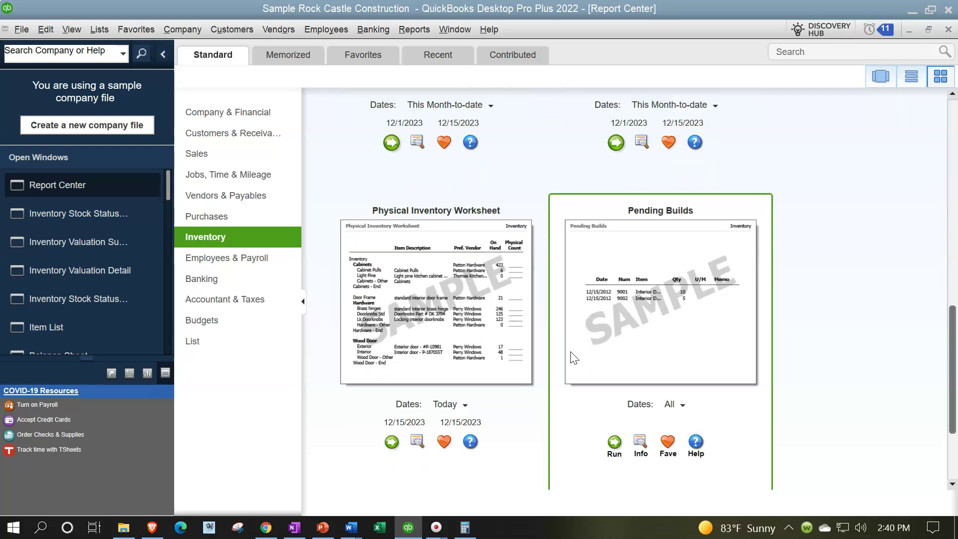
left_click(387, 442)
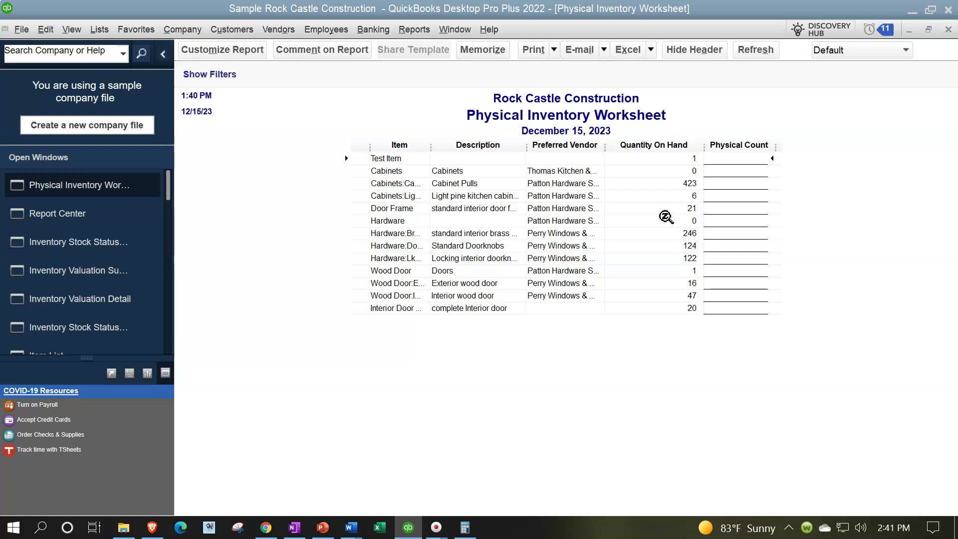
Look over the last inventory reports in the Report Center, including Pending Builds, and switch back to the Balance Sheet
left_click(94, 215)
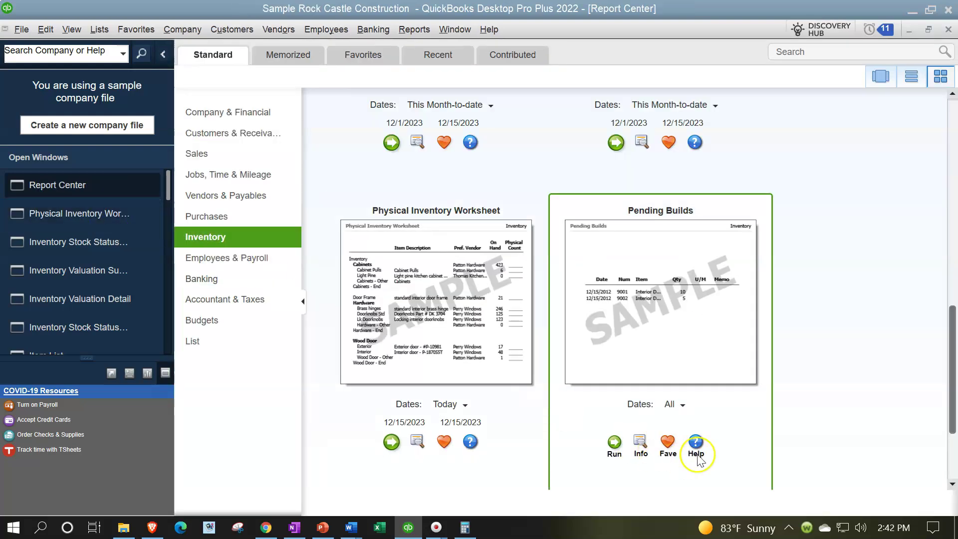
scroll(731, 412, "down", 2)
scroll(730, 411, "down", 2)
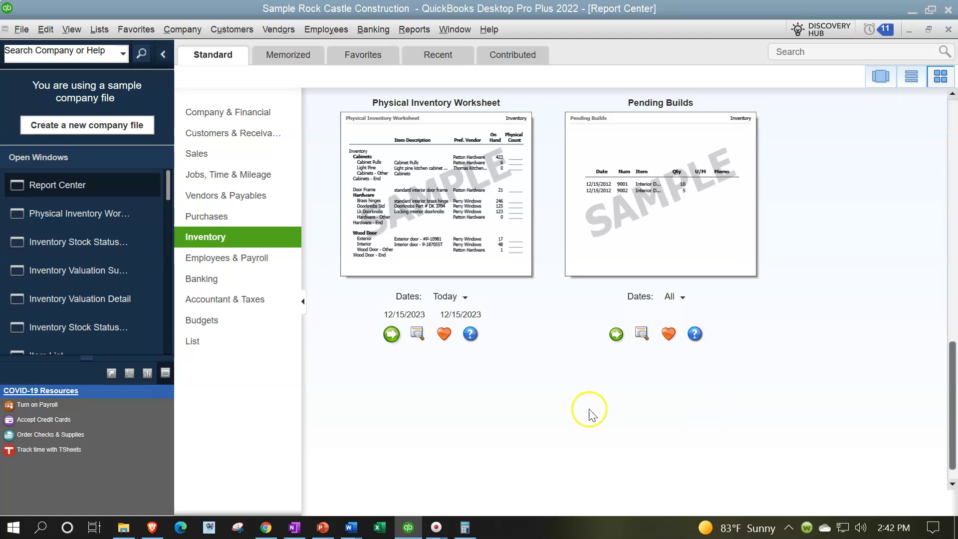
scroll(114, 255, "down", 3)
left_click(101, 292)
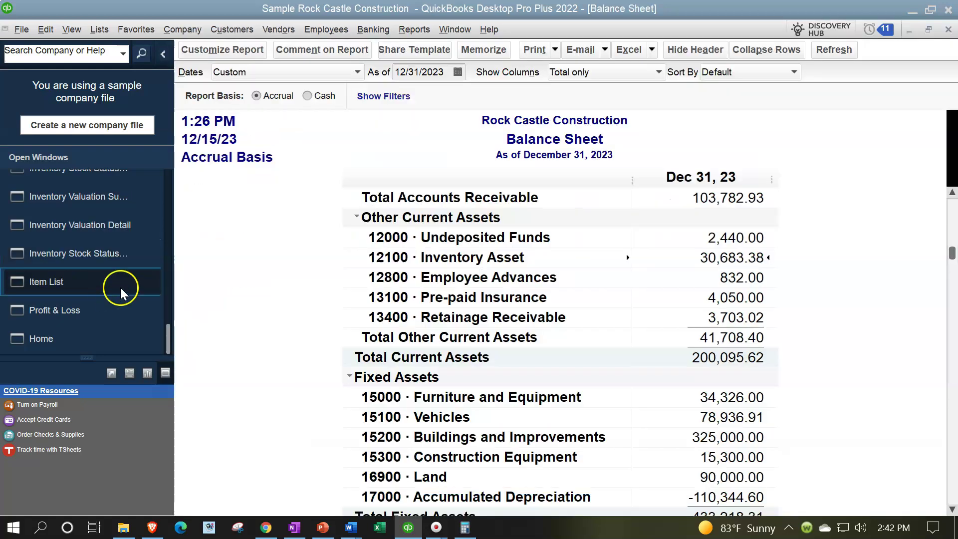